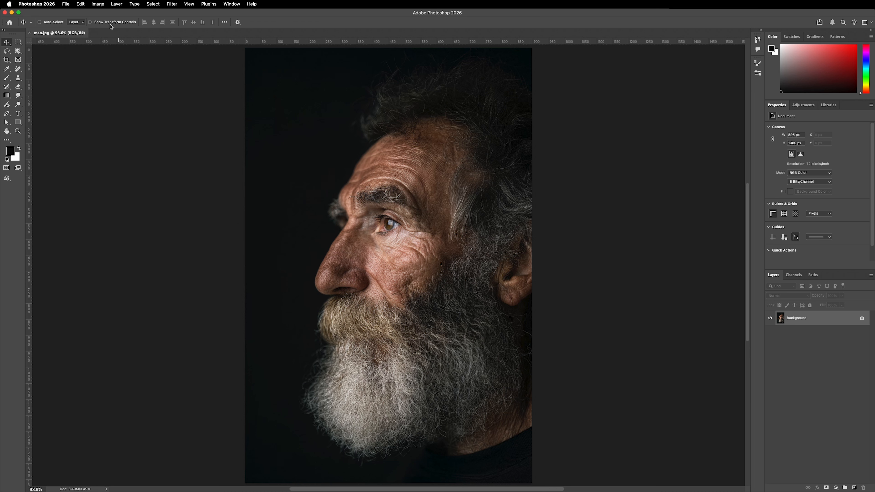
- Try the Desaturate adjustment directly on the Background photo and undo it
{"action": "left_click", "coordinate": [100, 4]}
{"action": "mouse_move", "coordinate": [102, 24]}
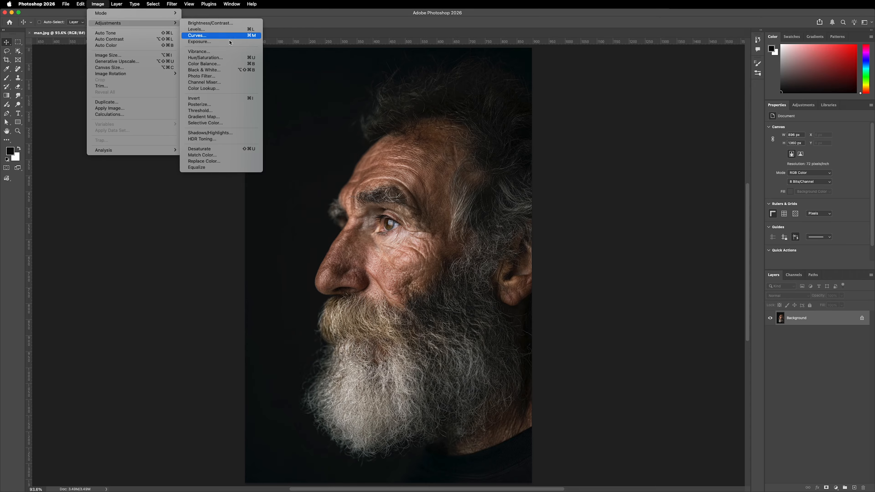
{"action": "left_click", "coordinate": [200, 149]}
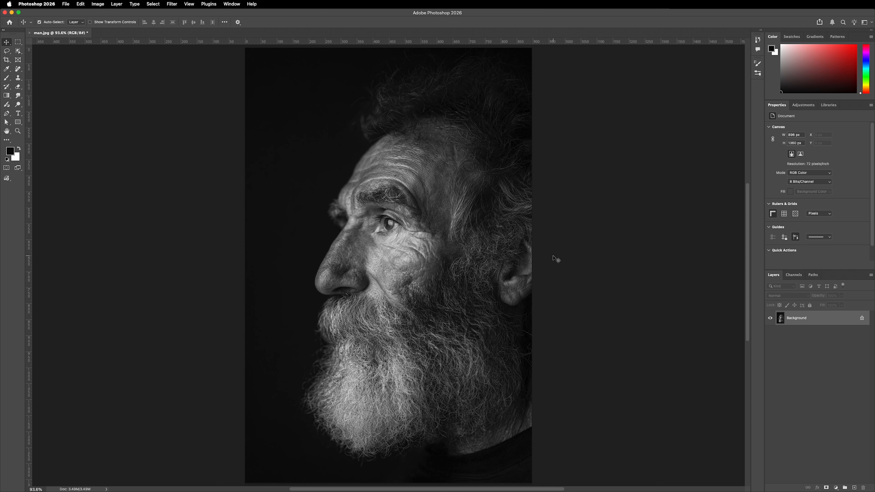
{"action": "key", "text": "super+z"}
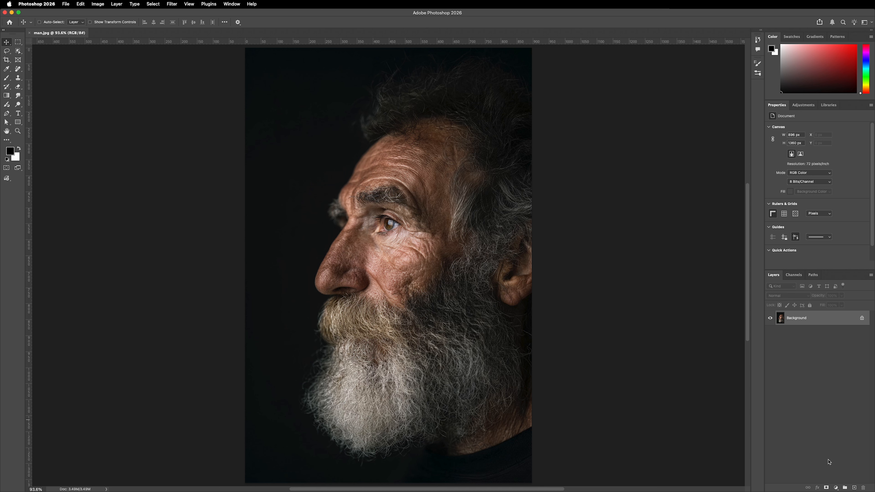
- Add a Gradient Map adjustment layer above the Background photo and keep it selected for editing
{"action": "left_click", "coordinate": [836, 487]}
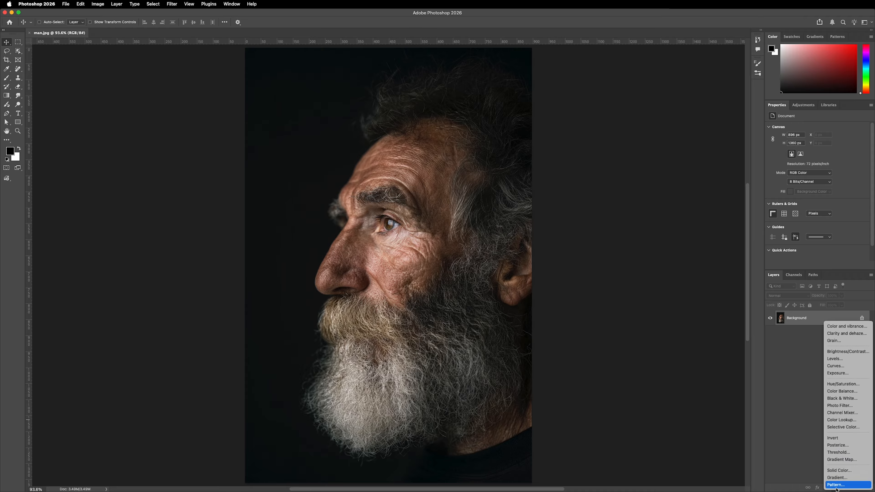
{"action": "left_click", "coordinate": [837, 460]}
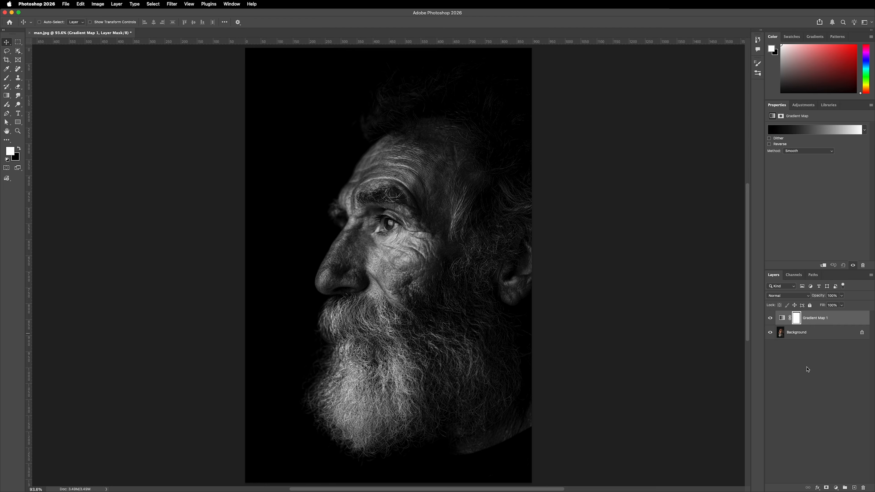
{"action": "left_click", "coordinate": [818, 333]}
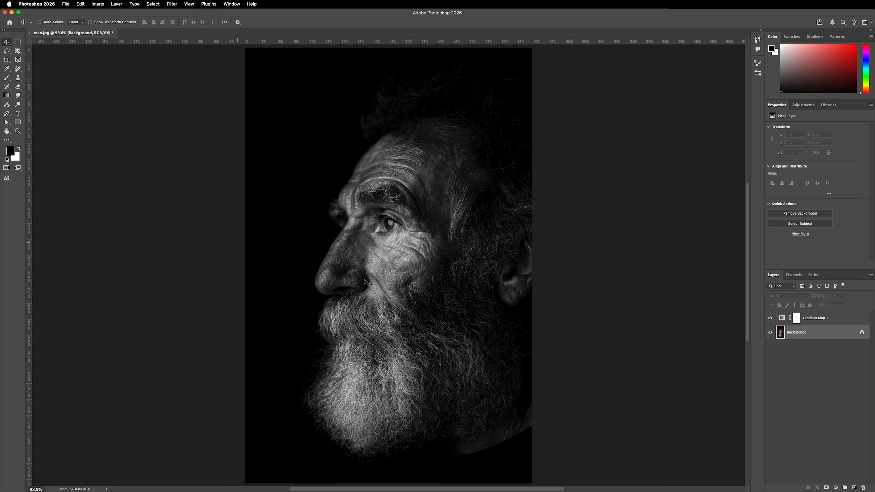
{"action": "left_click", "coordinate": [846, 319]}
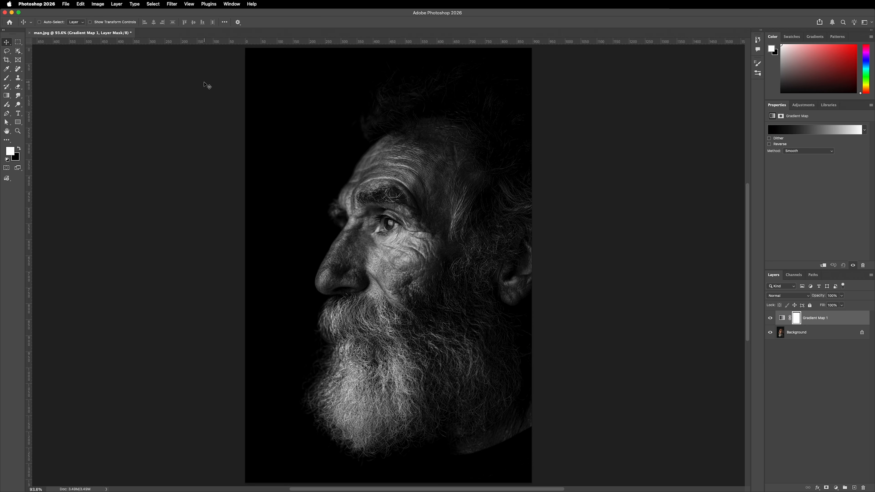
{"action": "left_click", "coordinate": [231, 5]}
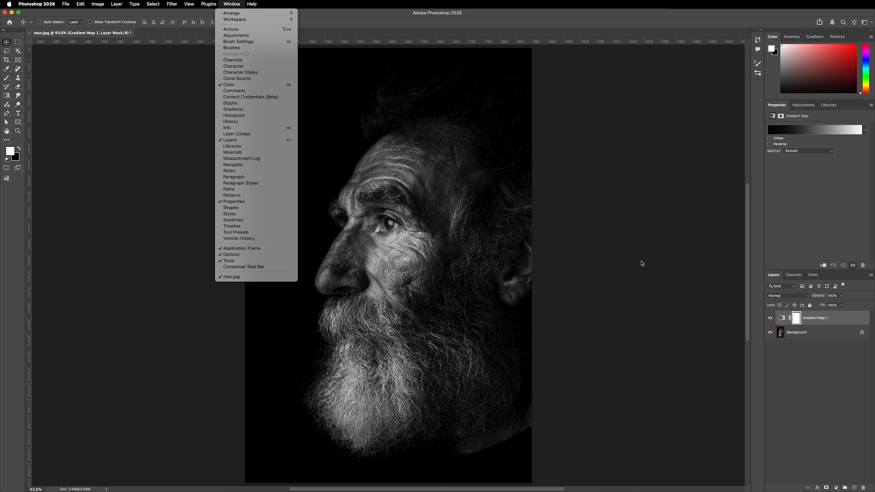
{"action": "left_click", "coordinate": [832, 370]}
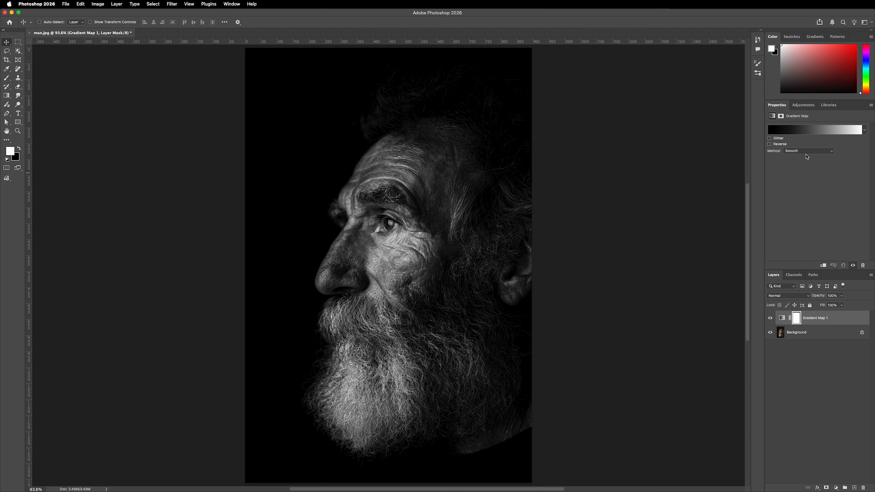
- Compare the Perceptual, Classic and Smooth interpolation methods on the gradient map and settle on Classic
{"action": "left_click", "coordinate": [815, 152]}
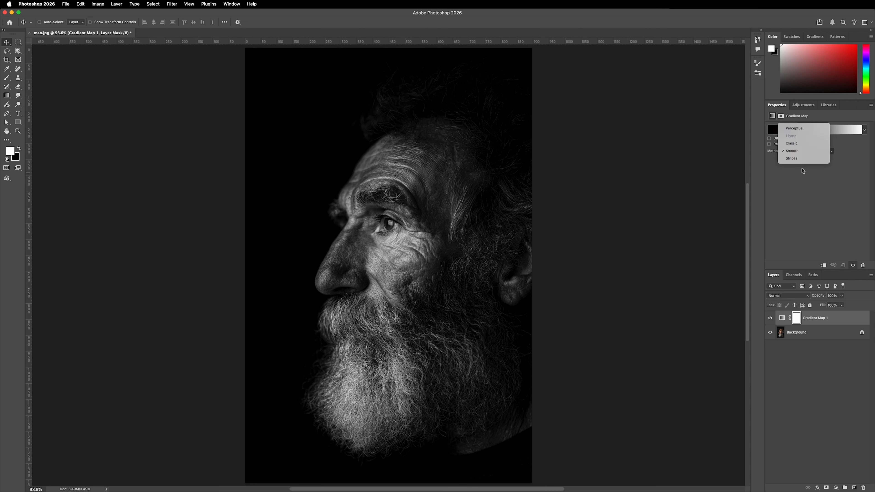
{"action": "left_click", "coordinate": [801, 129]}
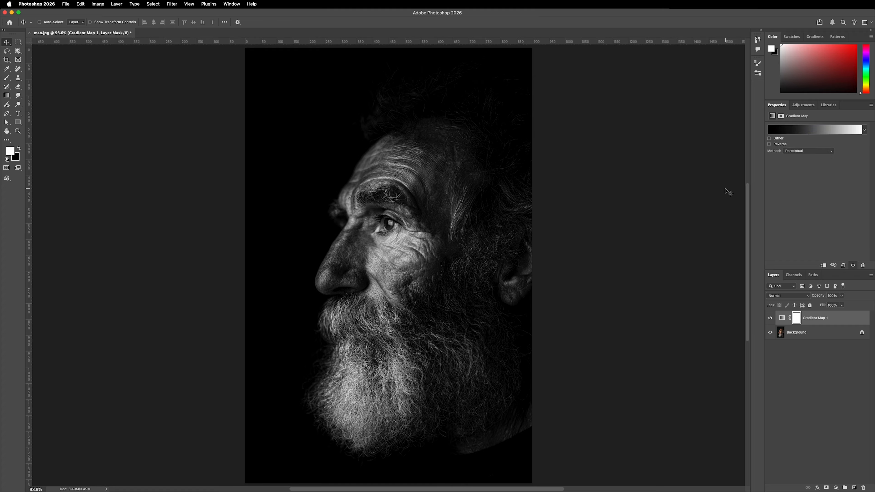
{"action": "left_click", "coordinate": [808, 150]}
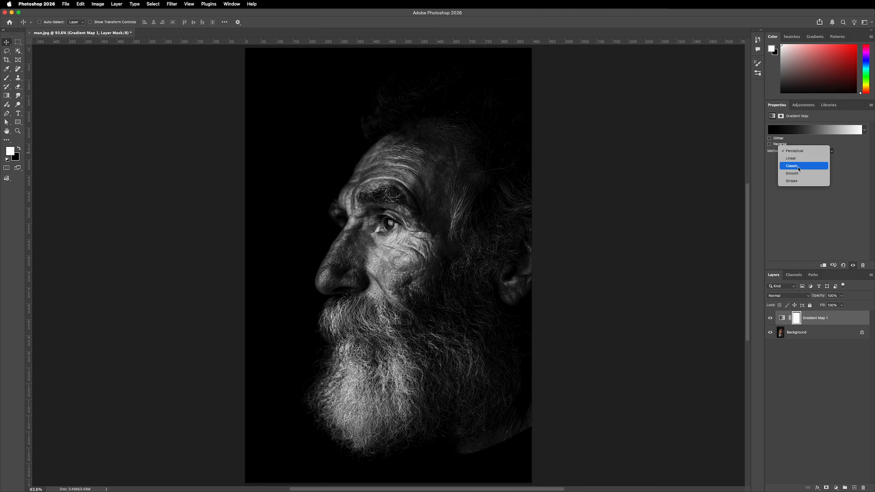
{"action": "left_click", "coordinate": [801, 167]}
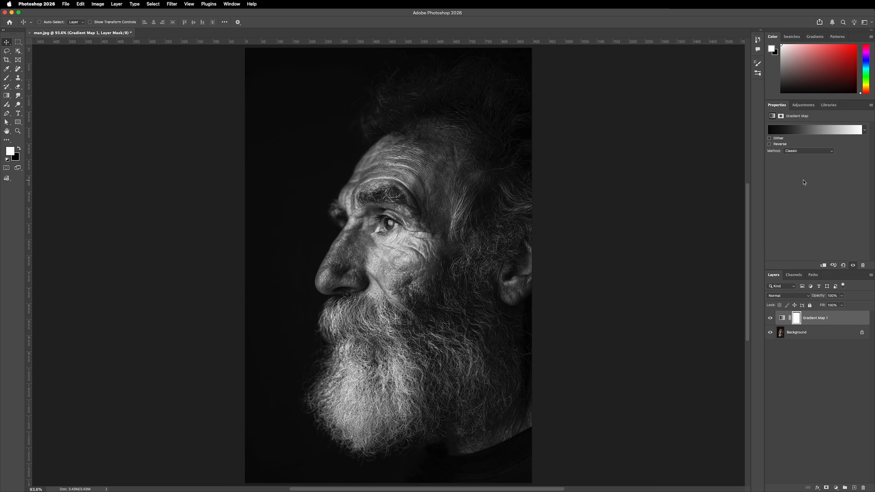
{"action": "left_click", "coordinate": [803, 151]}
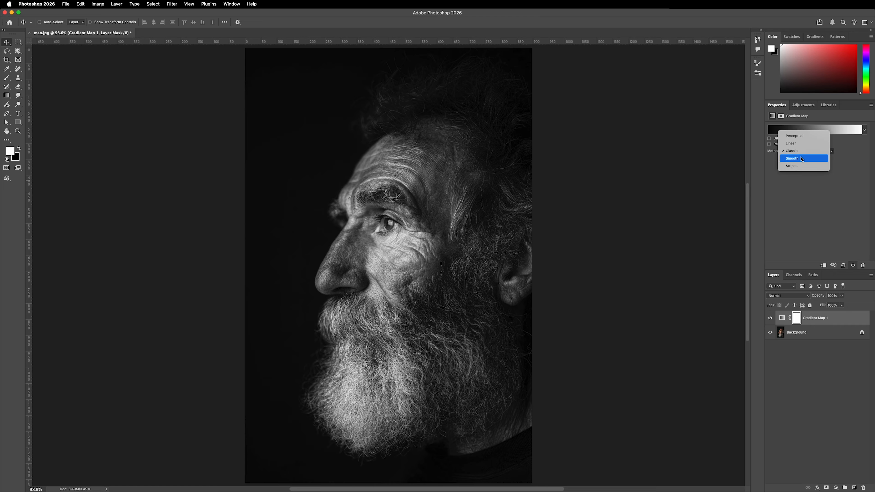
{"action": "left_click", "coordinate": [802, 158]}
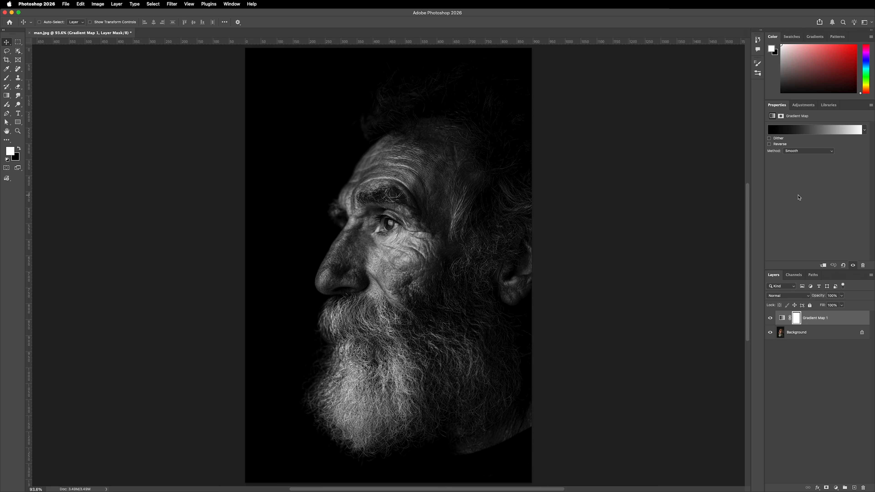
{"action": "left_click", "coordinate": [799, 151]}
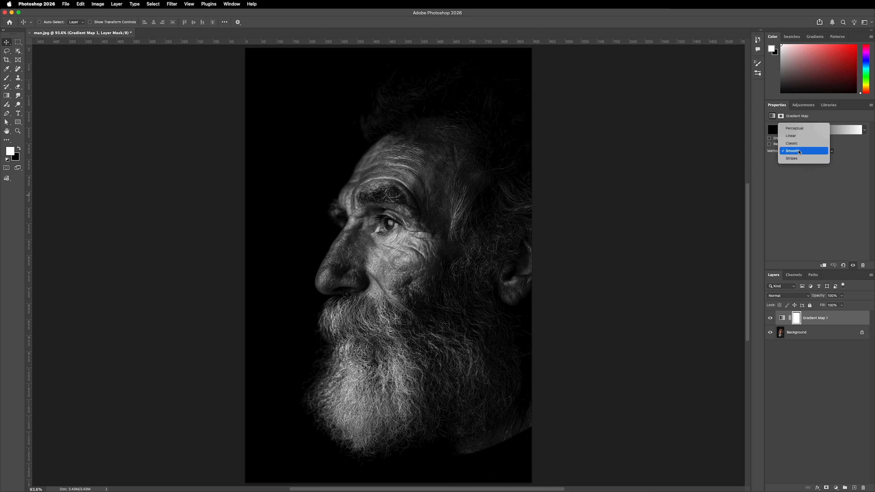
{"action": "left_click", "coordinate": [802, 145]}
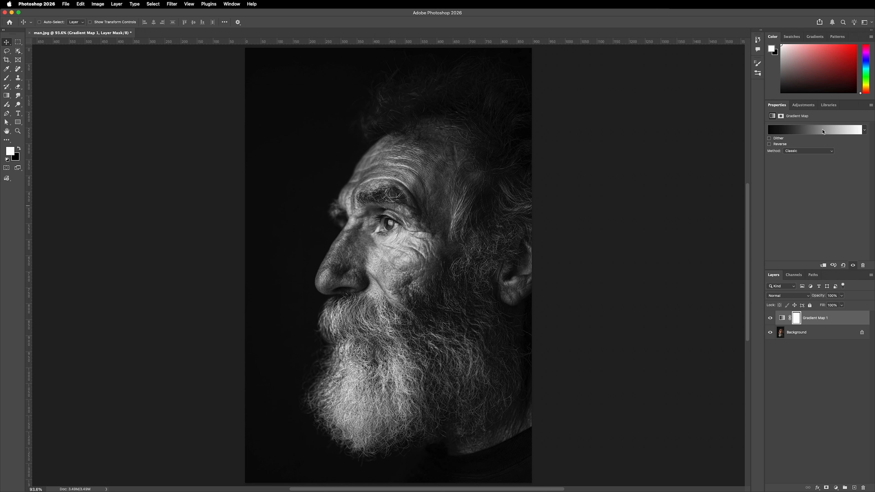
{"action": "left_click", "coordinate": [807, 132]}
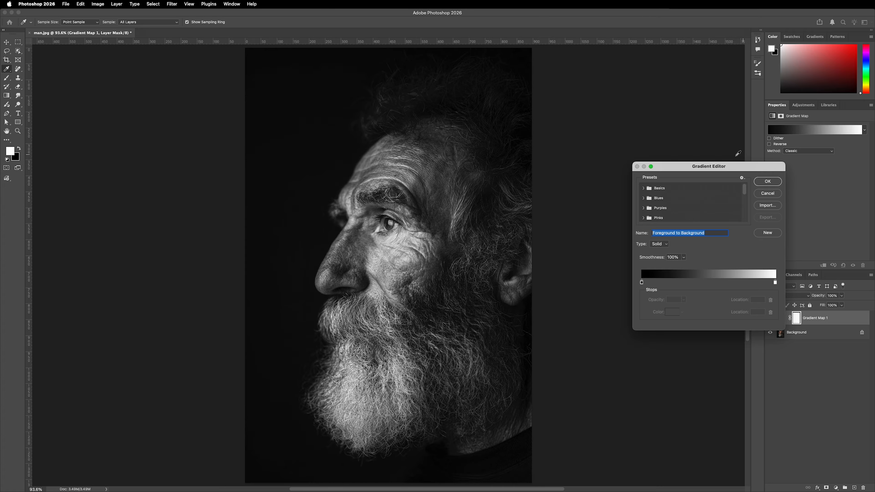
{"action": "left_click_drag", "start_coordinate": [731, 166], "coordinate": [650, 149]}
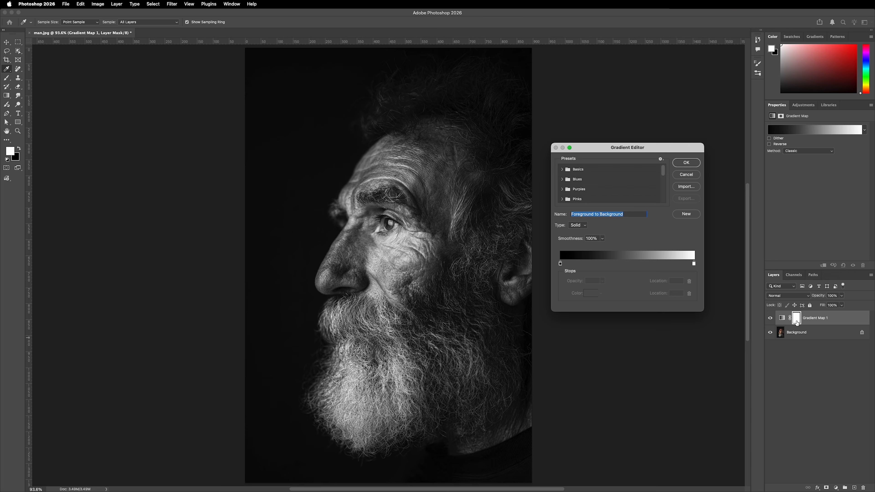
{"action": "left_click", "coordinate": [691, 175]}
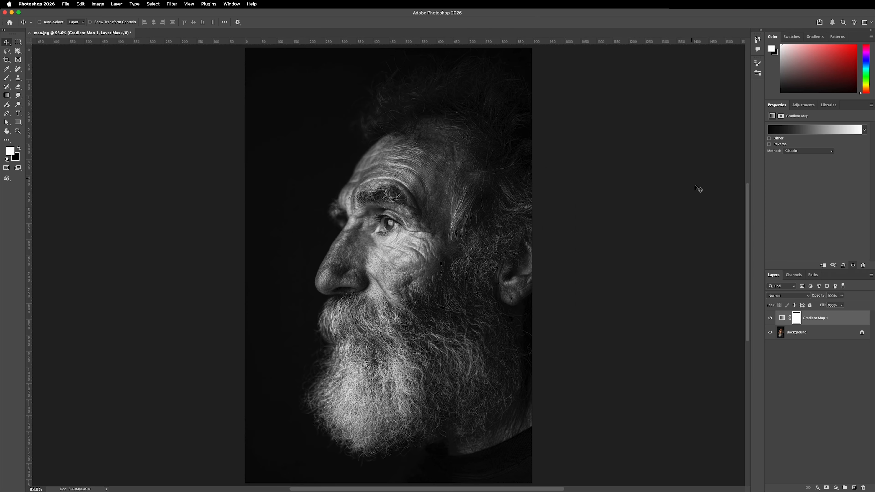
- Open the Gradient Editor for the Gradient Map adjustment and look through its preset folders
{"action": "left_click", "coordinate": [781, 319]}
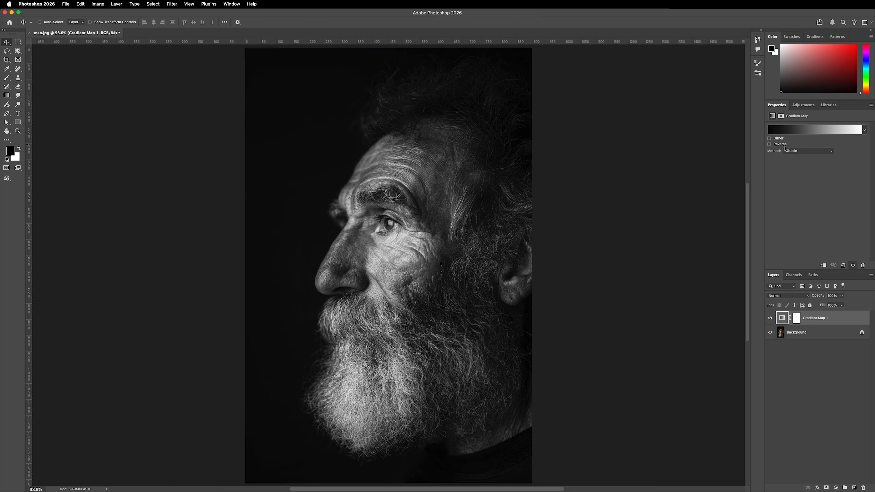
{"action": "left_click", "coordinate": [817, 130]}
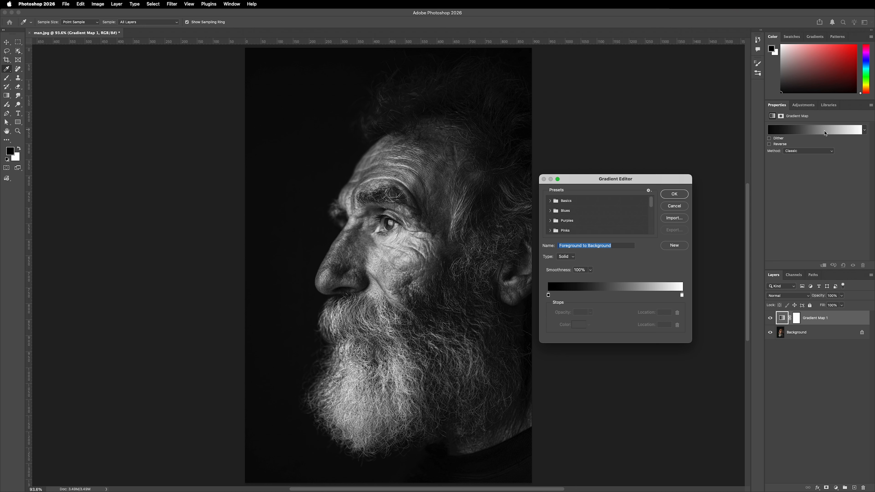
{"action": "left_click_drag", "start_coordinate": [650, 180], "coordinate": [655, 170]}
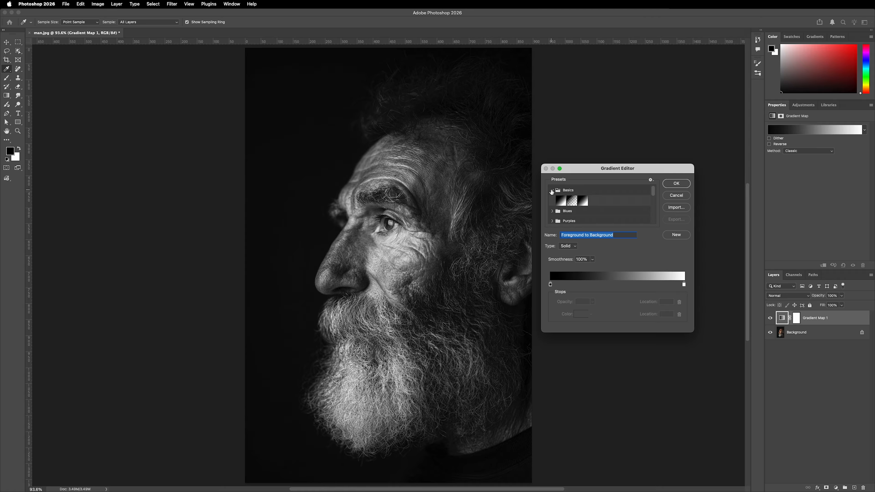
{"action": "left_click", "coordinate": [551, 191]}
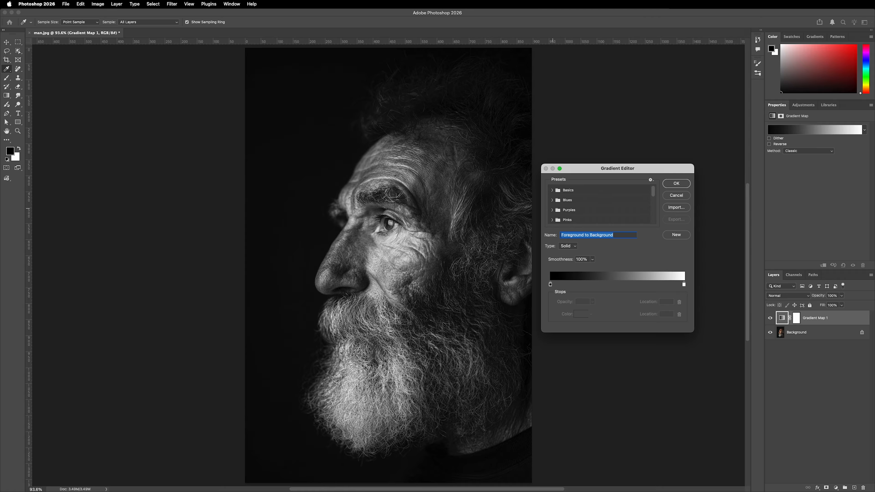
{"action": "scroll", "coordinate": [585, 210], "scroll_direction": "down", "scroll_amount": 5}
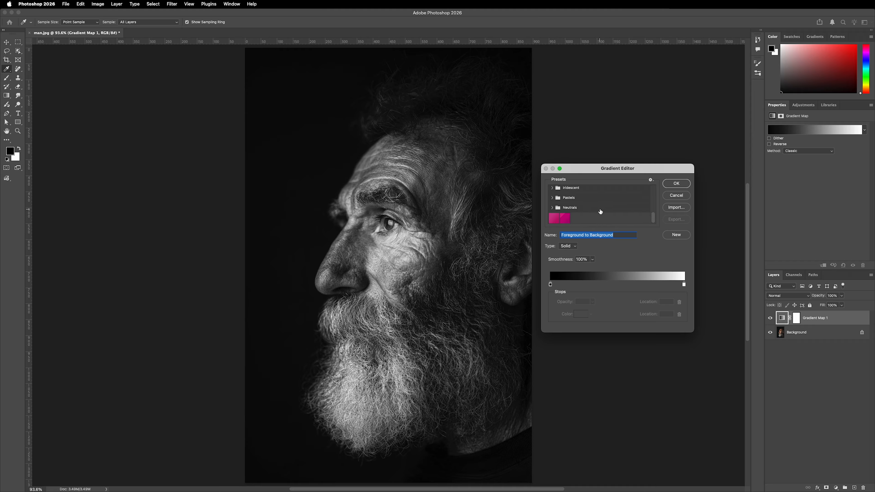
{"action": "scroll", "coordinate": [600, 212], "scroll_direction": "up", "scroll_amount": 5}
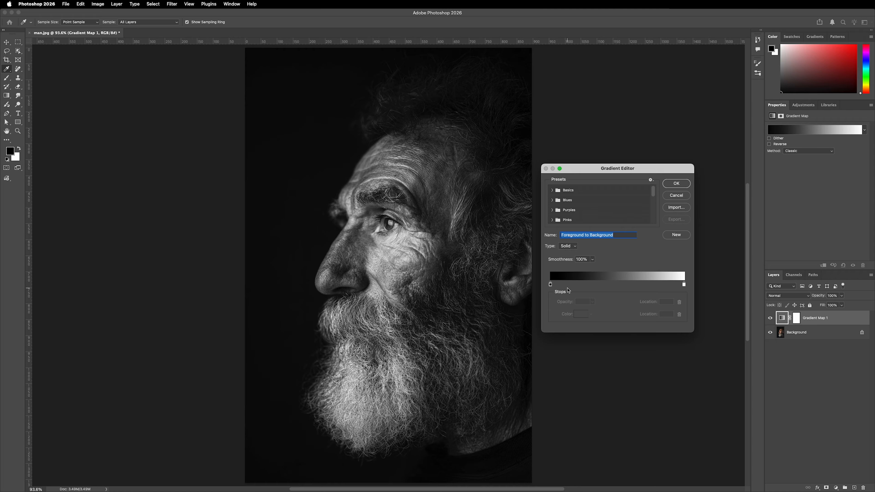
- Try raising contrast by moving the black stop to location 5, the white stop to 95 and the midpoint to 49, and undo the changes
{"action": "left_click", "coordinate": [550, 284]}
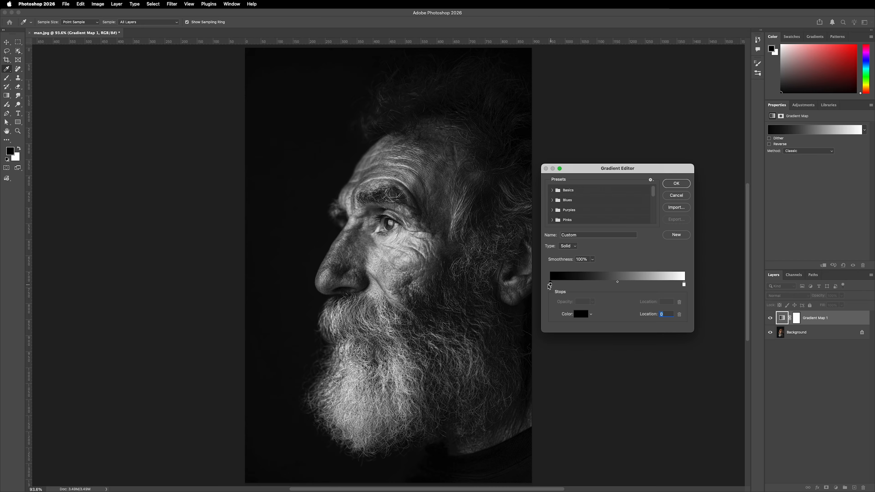
{"action": "left_click_drag", "start_coordinate": [550, 285], "coordinate": [557, 285]}
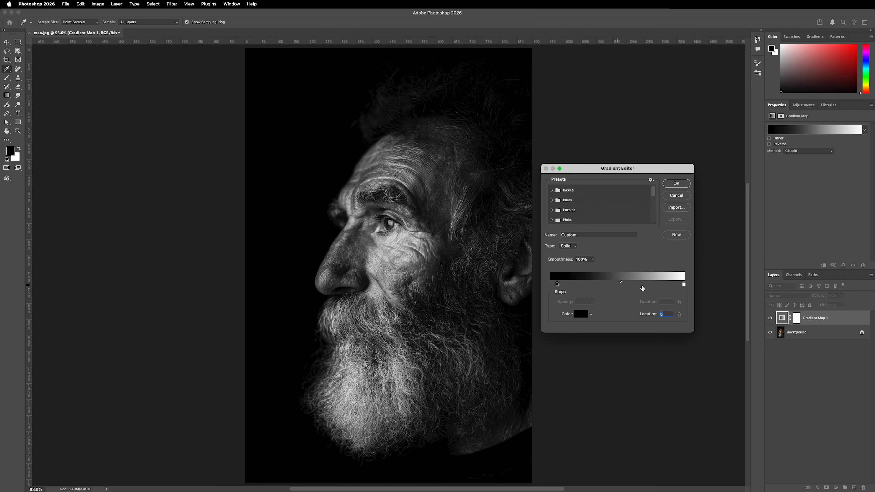
{"action": "left_click_drag", "start_coordinate": [683, 284], "coordinate": [677, 284]}
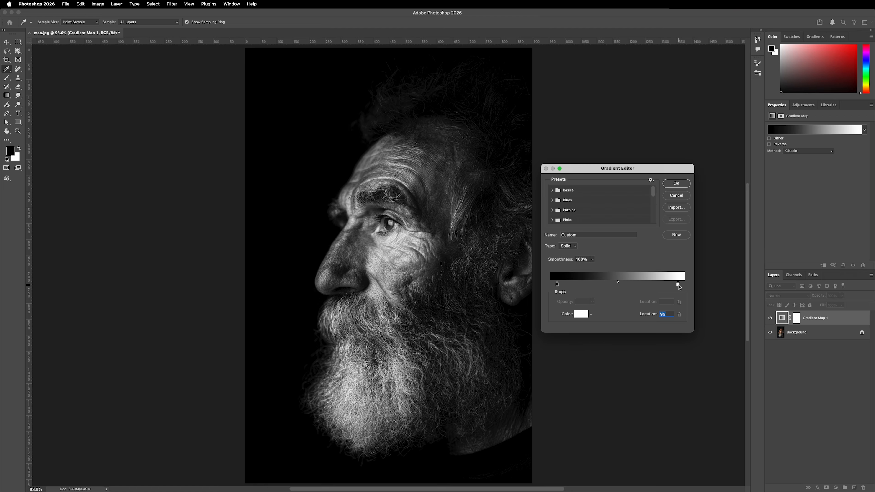
{"action": "left_click", "coordinate": [617, 282]}
{"action": "left_click_drag", "start_coordinate": [618, 283], "coordinate": [603, 284]}
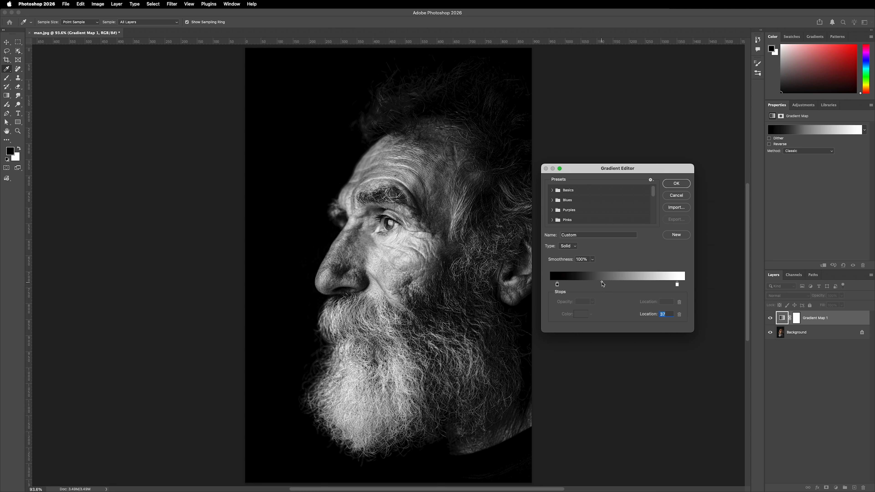
{"action": "left_click_drag", "start_coordinate": [602, 284], "coordinate": [610, 283]}
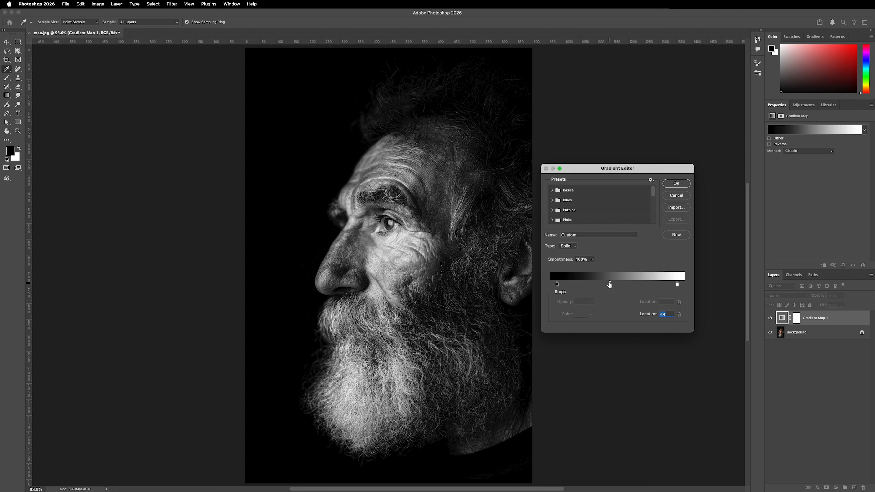
{"action": "mouse_move", "coordinate": [611, 284]}
{"action": "left_mouse_down"}
{"action": "mouse_move", "coordinate": [598, 284]}
{"action": "mouse_move", "coordinate": [618, 283]}
{"action": "left_mouse_up"}
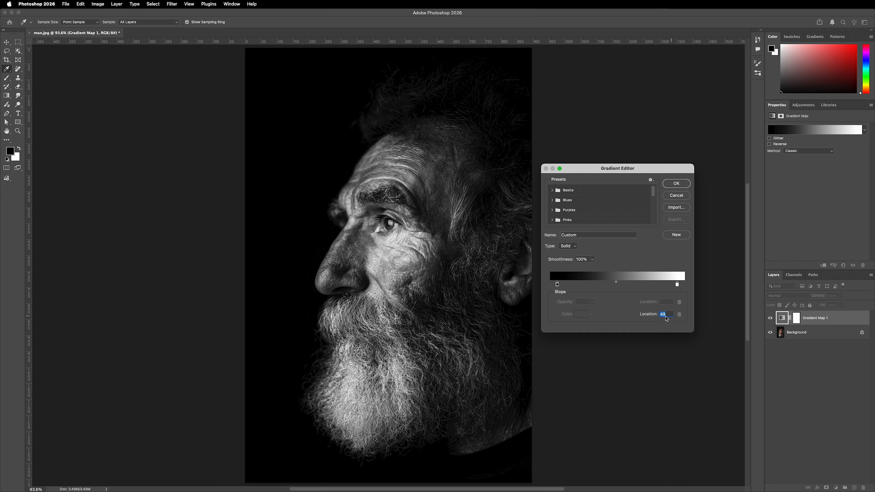
{"action": "key", "text": "super+z"}
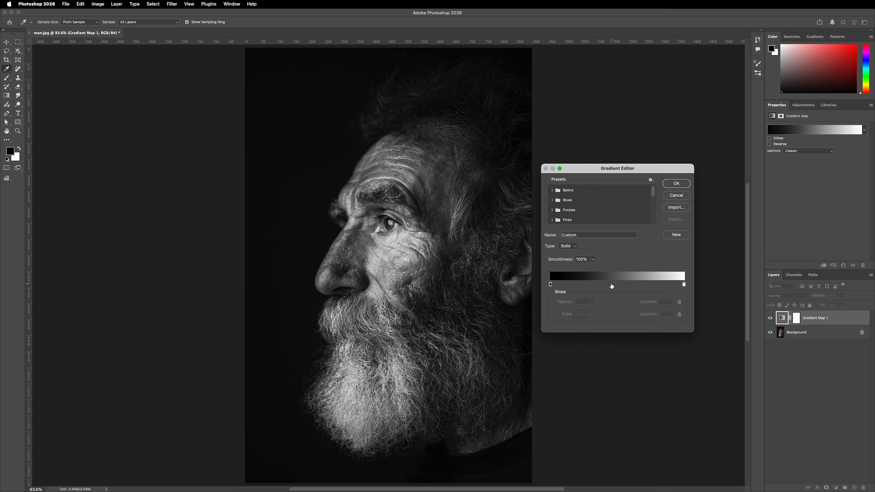
- Try recoloring the gradient's black stop to a very dark red
{"action": "left_click", "coordinate": [550, 284]}
{"action": "left_click", "coordinate": [581, 314]}
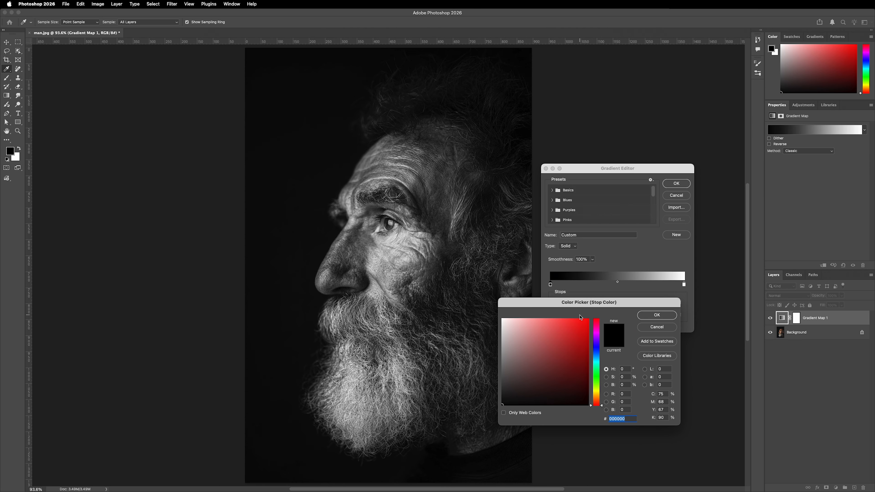
{"action": "mouse_move", "coordinate": [564, 339]}
{"action": "left_mouse_down"}
{"action": "mouse_move", "coordinate": [524, 334]}
{"action": "mouse_move", "coordinate": [582, 368]}
{"action": "left_mouse_up"}
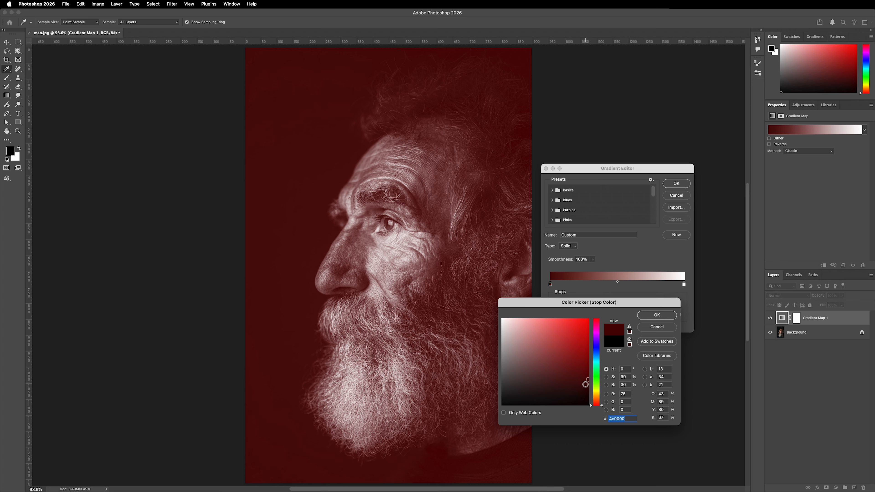
{"action": "left_click", "coordinate": [587, 386]}
{"action": "left_click", "coordinate": [653, 316]}
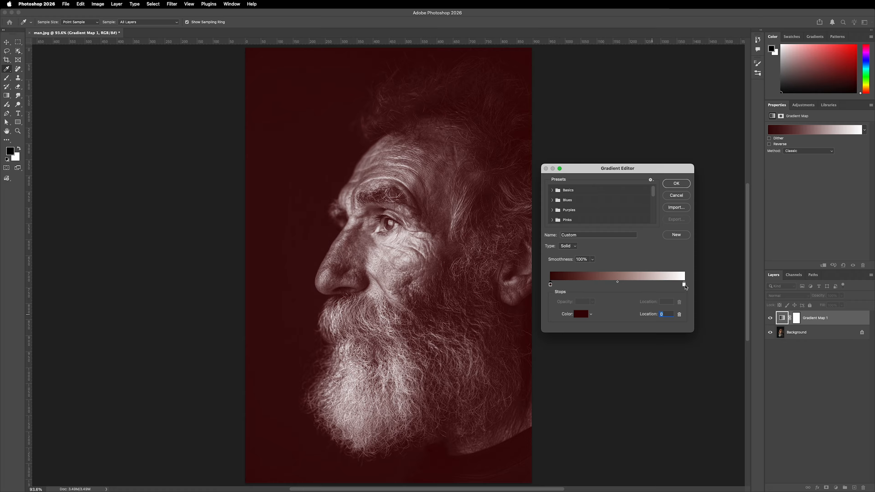
- Try recoloring the gradient's white stop to bright blue 4f99fd
{"action": "left_click", "coordinate": [684, 285]}
{"action": "left_click", "coordinate": [581, 315]}
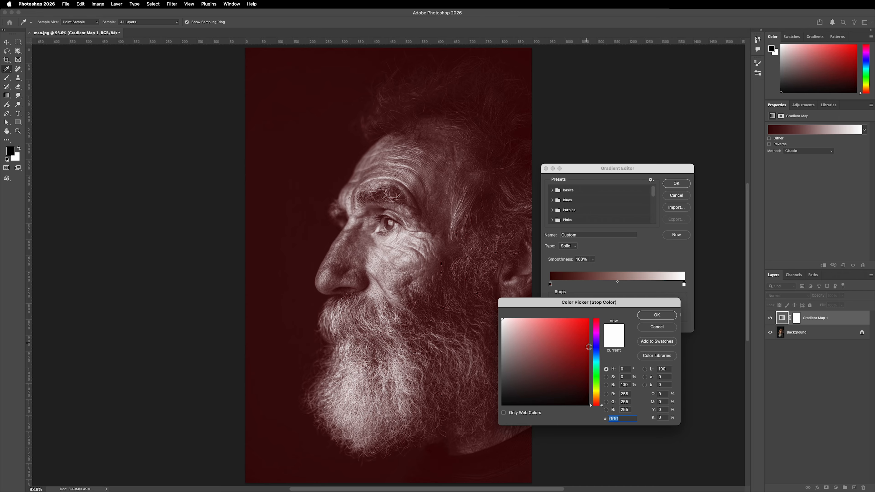
{"action": "left_click", "coordinate": [596, 353]}
{"action": "left_click", "coordinate": [562, 329]}
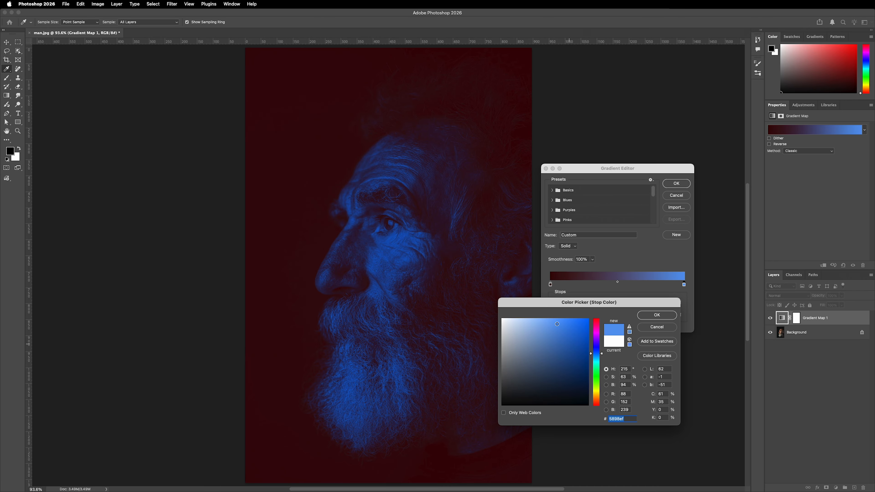
{"action": "left_click", "coordinate": [556, 324]}
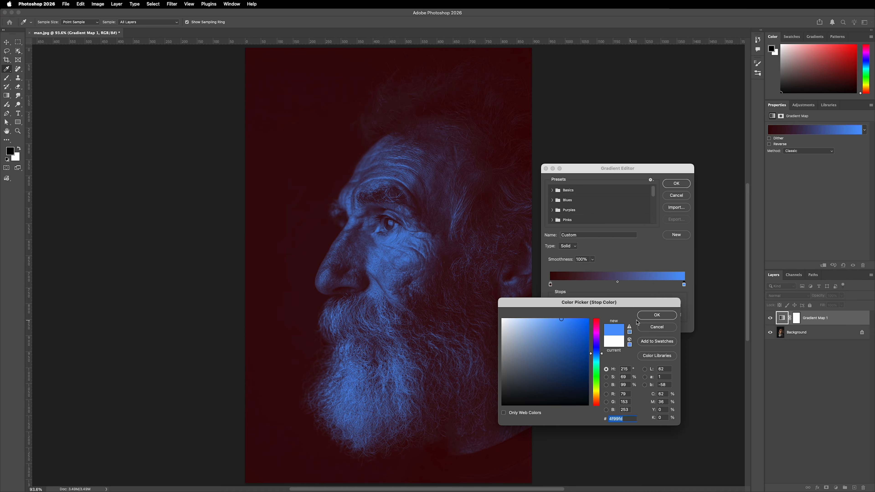
{"action": "left_click", "coordinate": [649, 315]}
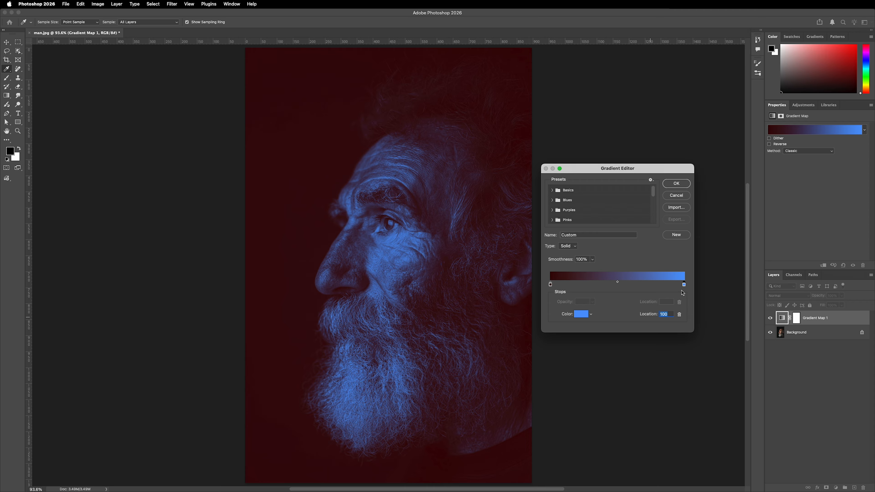
- Restore the gradient's original colors by setting the highlight stop to ffffff and the shadow stop to 000000
{"action": "left_click", "coordinate": [581, 314]}
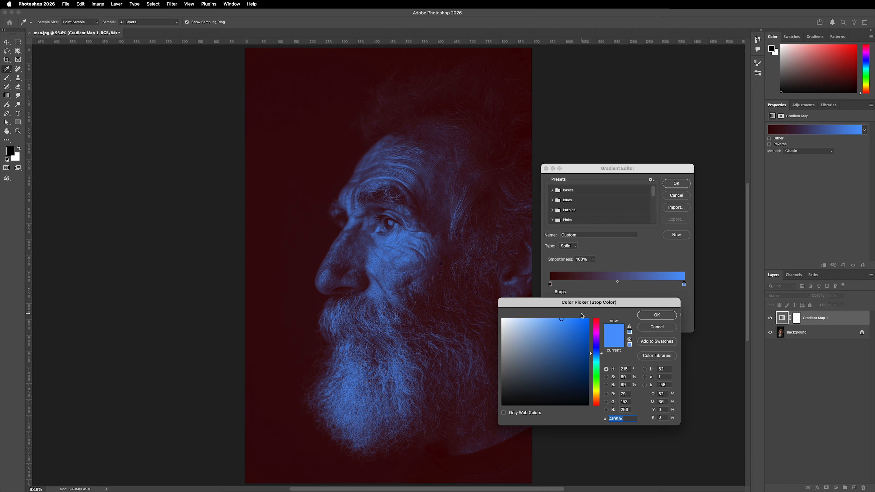
{"action": "type", "text": "ffffff"}
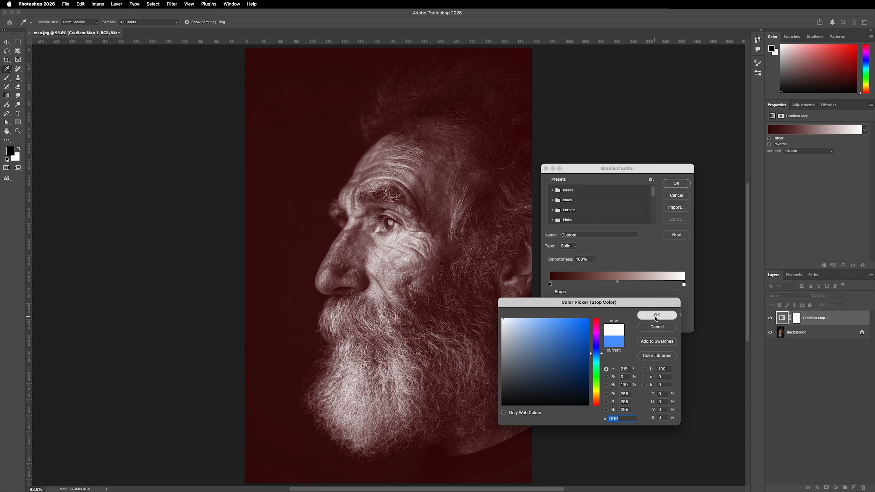
{"action": "left_click", "coordinate": [656, 315]}
{"action": "left_click", "coordinate": [550, 284]}
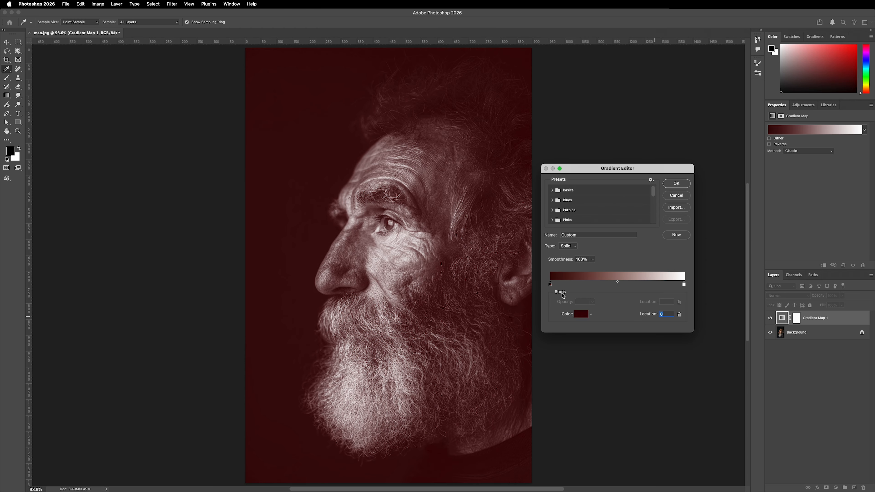
{"action": "left_click", "coordinate": [580, 315]}
{"action": "type", "text": "000000"}
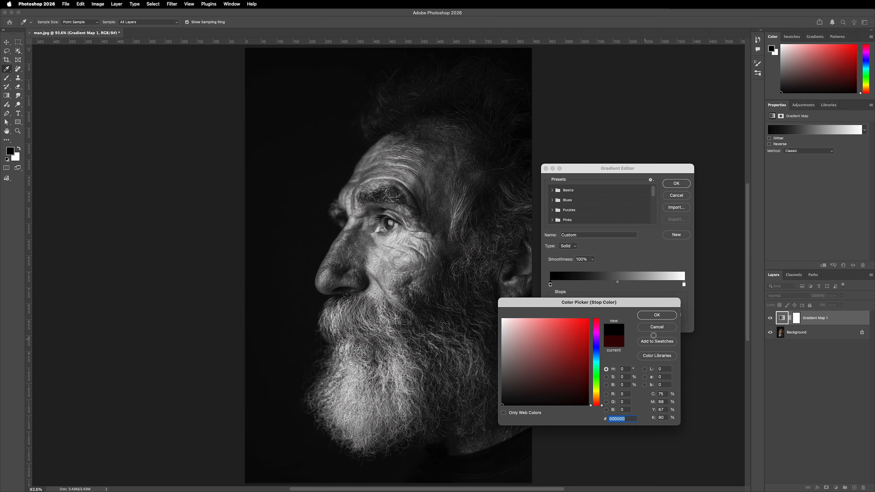
{"action": "left_click", "coordinate": [657, 316]}
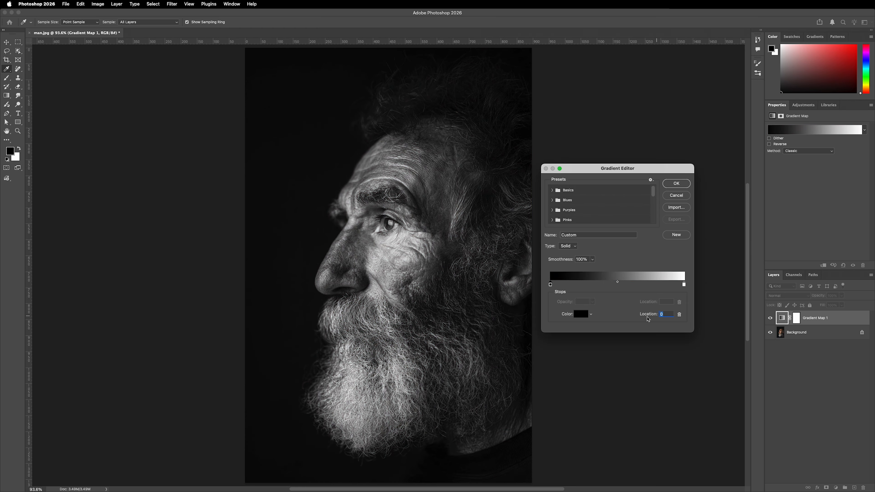
- Try adding a third stop at location 32 in the gradient and color it mid grey
{"action": "left_click", "coordinate": [581, 286]}
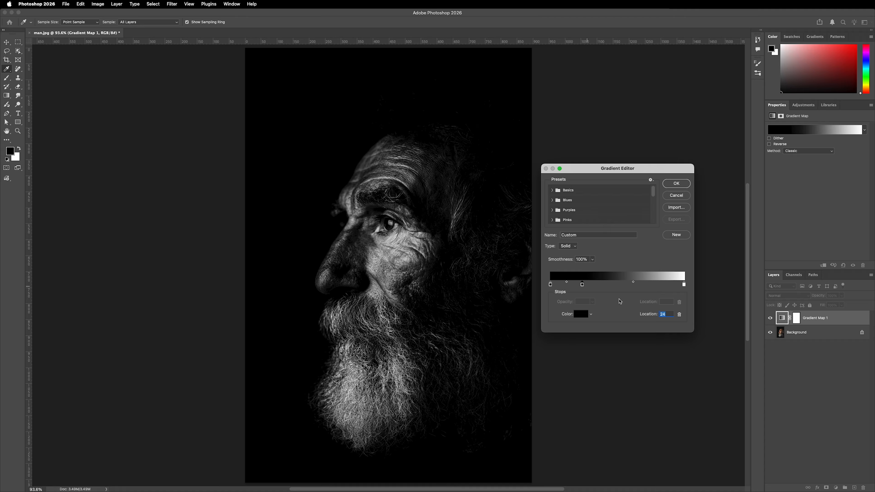
{"action": "left_click_drag", "start_coordinate": [582, 285], "coordinate": [594, 286]}
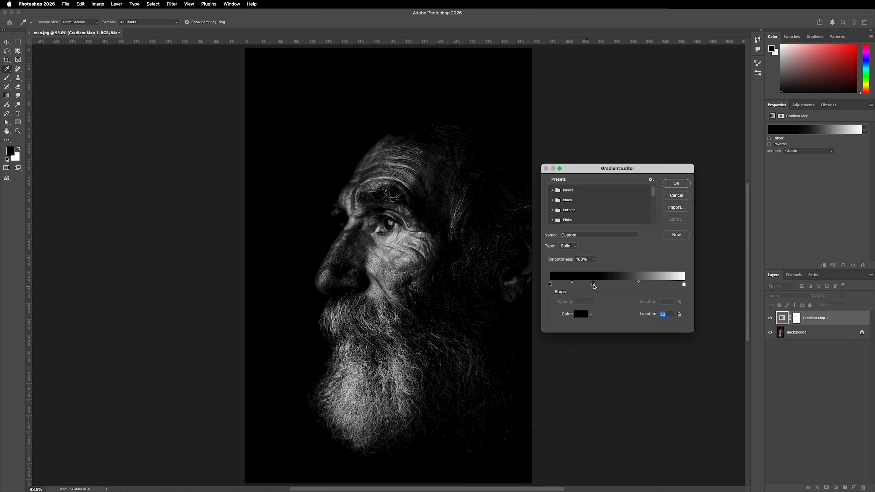
{"action": "left_click", "coordinate": [581, 314]}
{"action": "left_click_drag", "start_coordinate": [506, 362], "coordinate": [493, 348]}
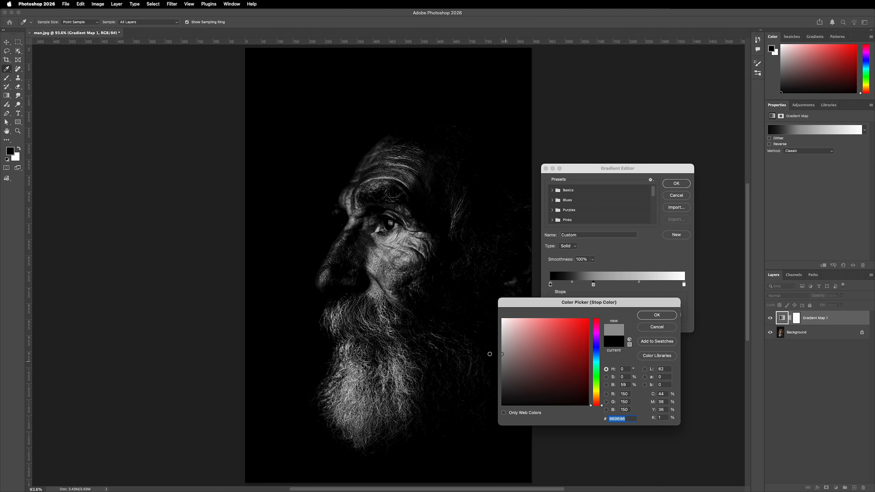
{"action": "left_click", "coordinate": [647, 318]}
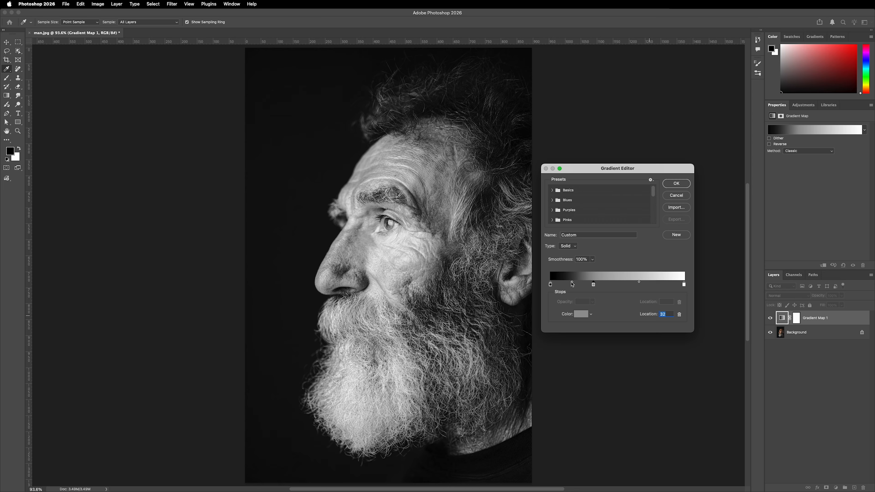
- Try moving the shadow midpoint to 65 and the grey stop to location 51, and remove that stop from the gradient
{"action": "mouse_move", "coordinate": [572, 283]}
{"action": "left_mouse_down"}
{"action": "mouse_move", "coordinate": [612, 285]}
{"action": "mouse_move", "coordinate": [588, 283]}
{"action": "left_mouse_up"}
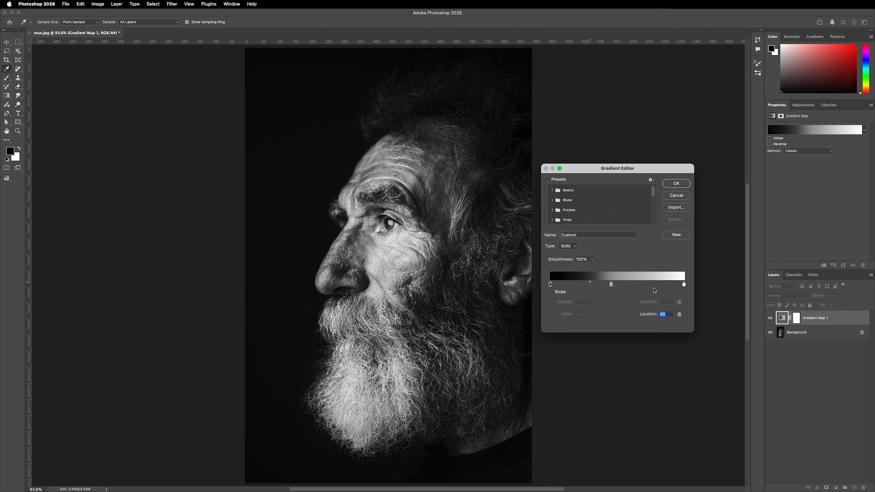
{"action": "left_click", "coordinate": [684, 285]}
{"action": "left_click_drag", "start_coordinate": [610, 285], "coordinate": [619, 285]}
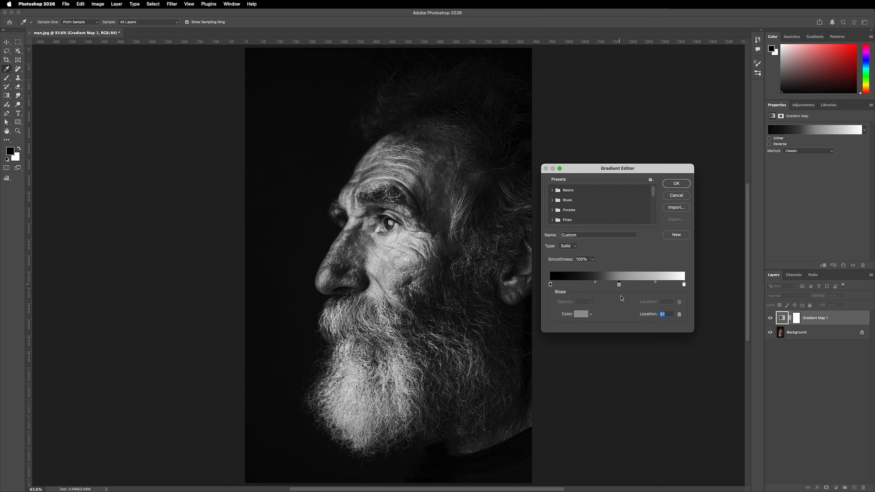
{"action": "left_click_drag", "start_coordinate": [619, 284], "coordinate": [556, 286]}
- Increase contrast by moving the black stop to location 3 and the white stop to 93, and apply the gradient
{"action": "left_click", "coordinate": [550, 284]}
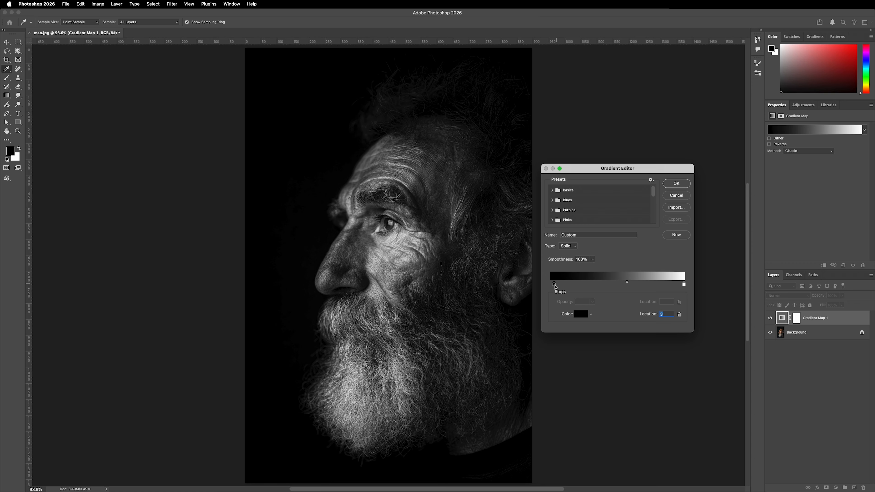
{"action": "left_click_drag", "start_coordinate": [685, 288], "coordinate": [676, 288]}
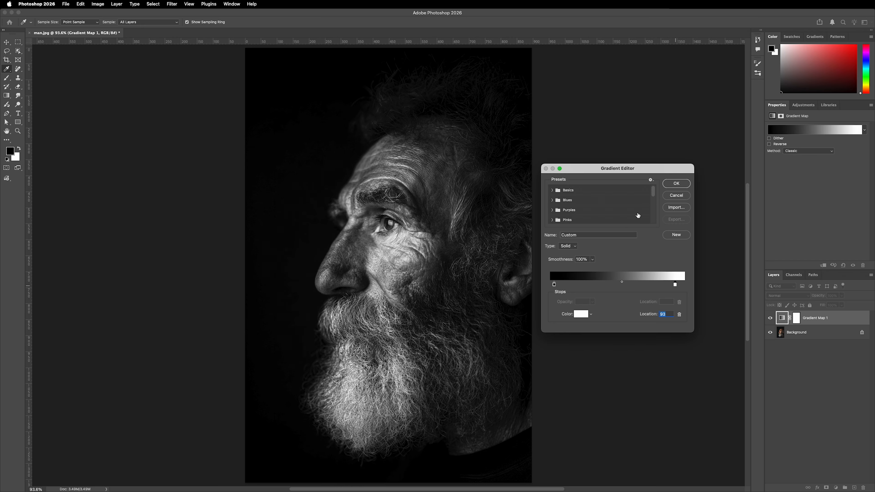
{"action": "left_click", "coordinate": [676, 184]}
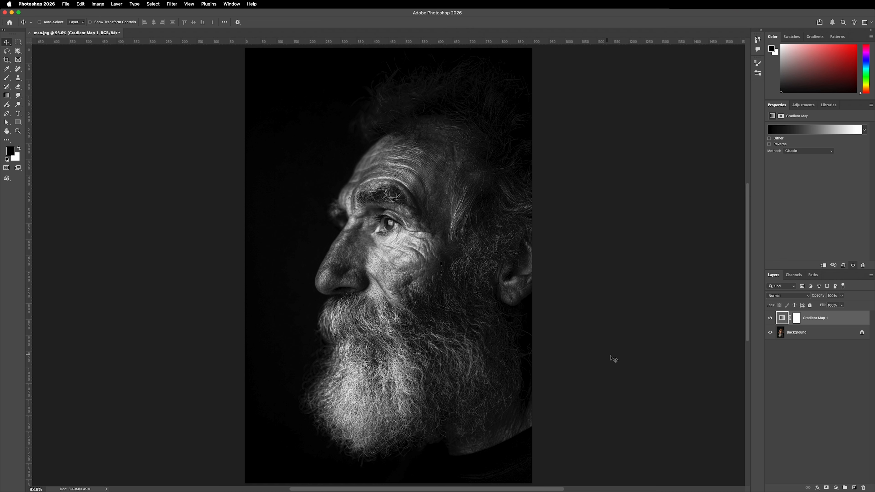
- Add a Levels adjustment layer above the Gradient Map, lower its white input to about 226 and darken the midtones
{"action": "left_click", "coordinate": [836, 487]}
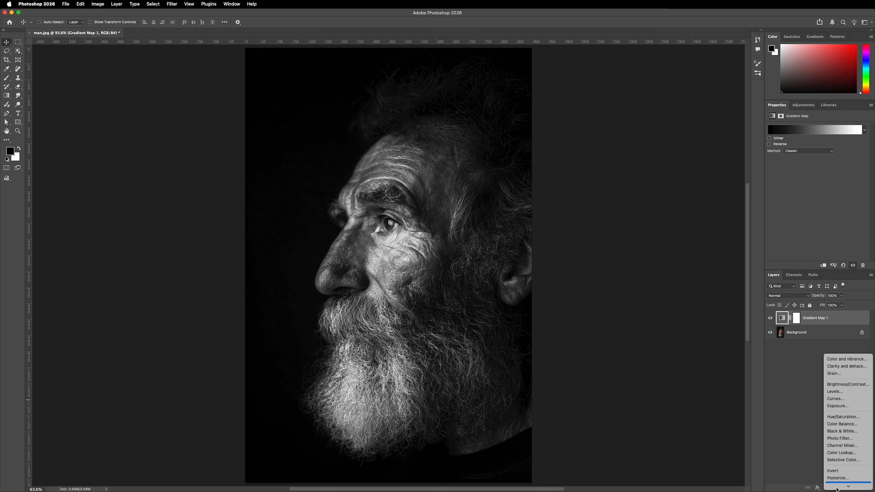
{"action": "left_click", "coordinate": [847, 358]}
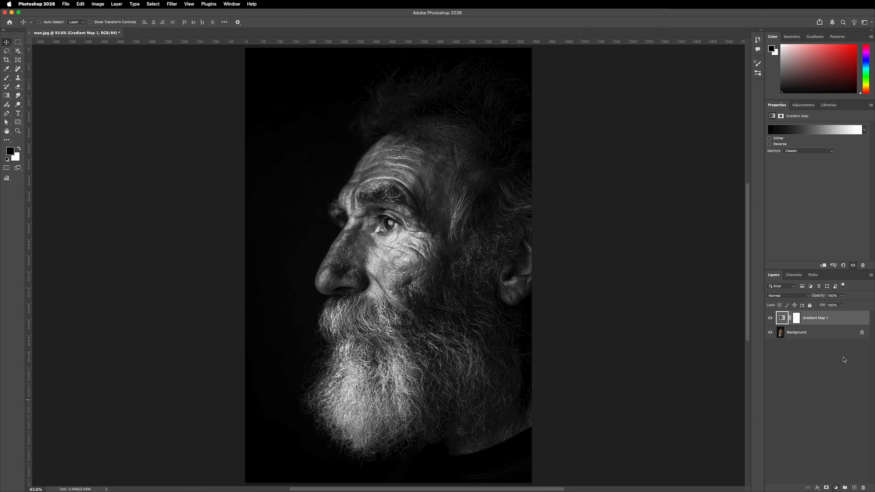
{"action": "left_click", "coordinate": [783, 318]}
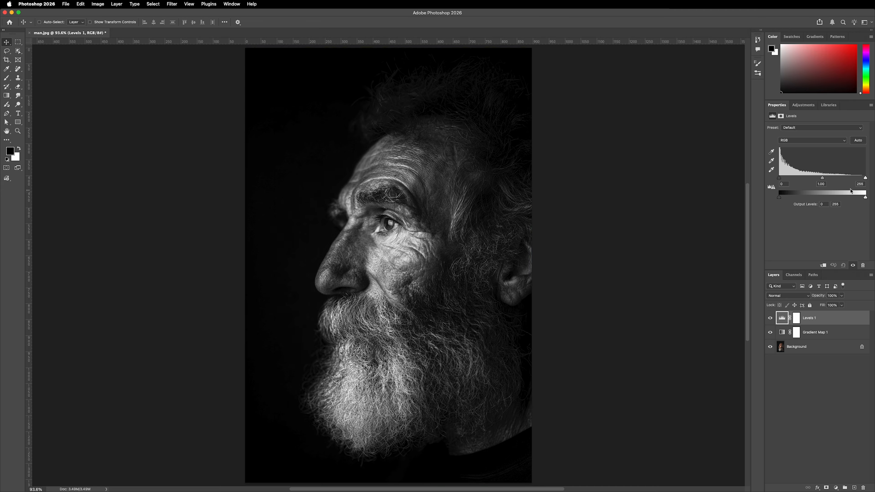
{"action": "left_click_drag", "start_coordinate": [866, 179], "coordinate": [821, 180]}
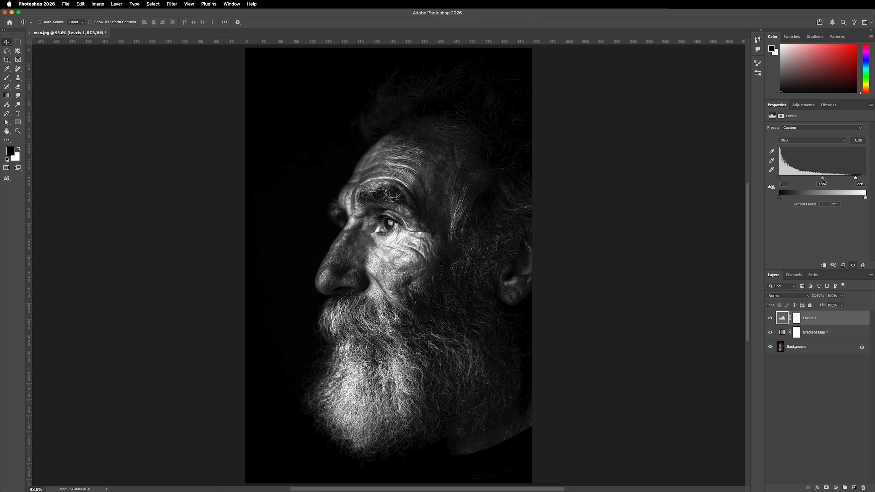
{"action": "left_click_drag", "start_coordinate": [825, 180], "coordinate": [827, 181]}
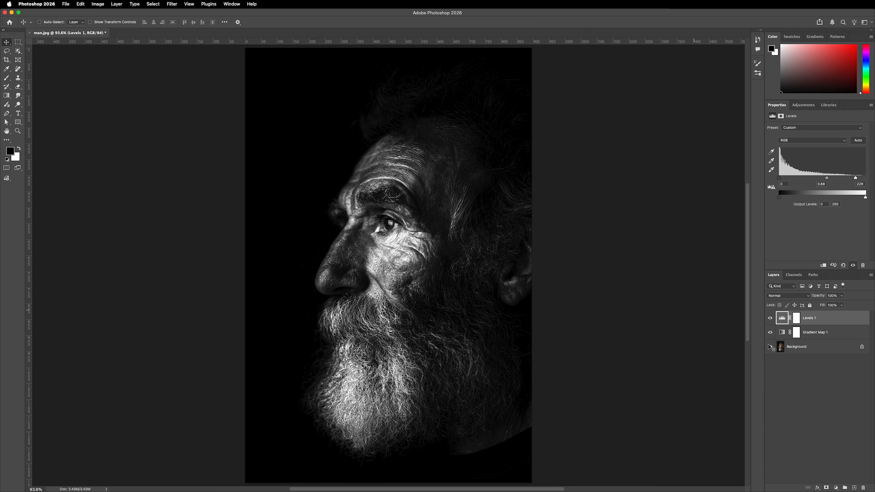
- Add a Curves adjustment layer directly above the Gradient Map layer and raise the middle of the curve to brighten the midtones
{"action": "left_click", "coordinate": [812, 377]}
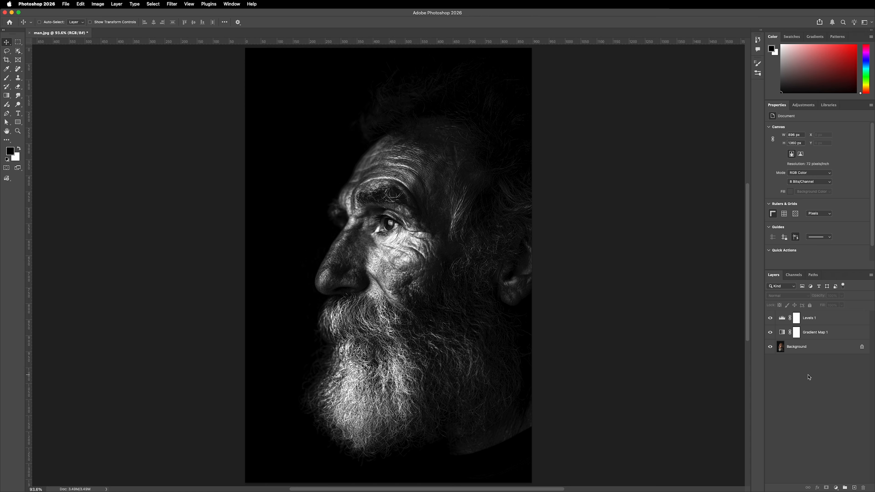
{"action": "left_click", "coordinate": [824, 332]}
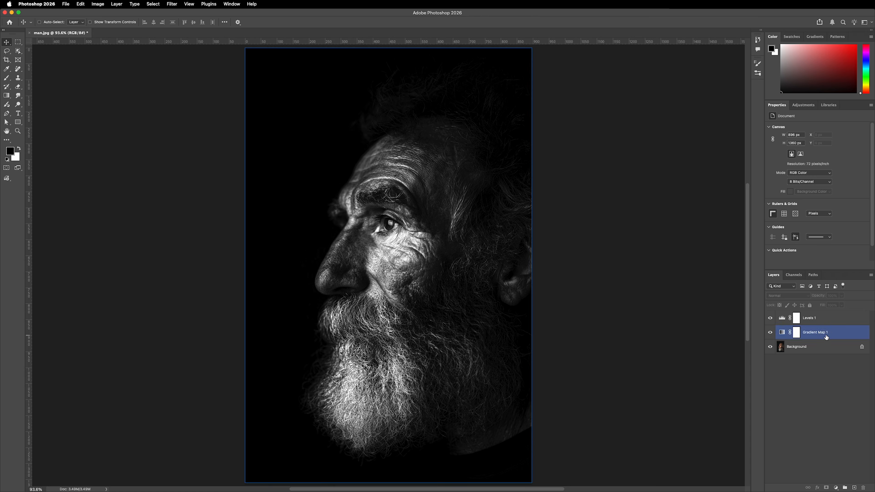
{"action": "left_click", "coordinate": [836, 488]}
{"action": "left_click", "coordinate": [840, 401]}
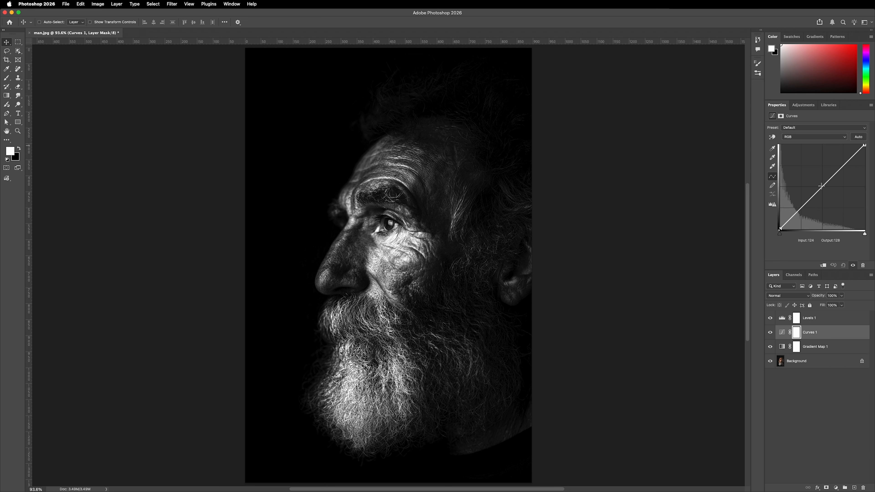
{"action": "left_click_drag", "start_coordinate": [820, 190], "coordinate": [818, 177]}
- Invert the Curves layer mask and paint white over the man's eye with an enlarged brush to brighten only that area
{"action": "left_click", "coordinate": [796, 332]}
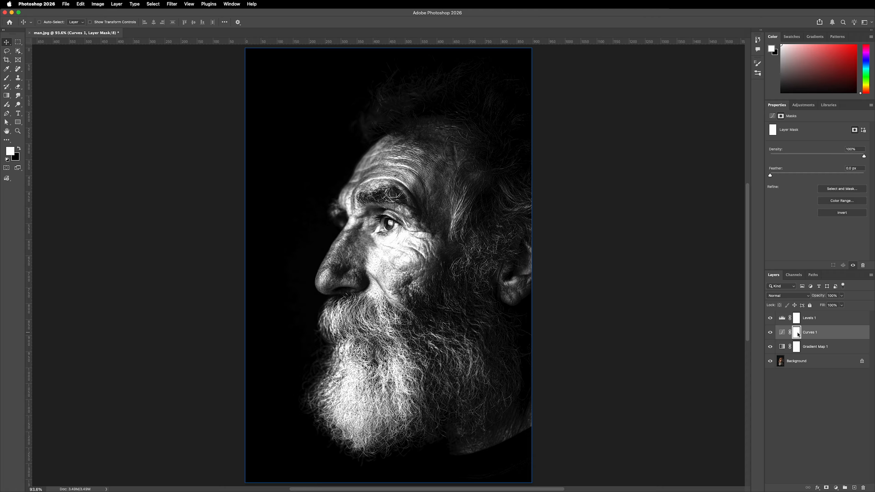
{"action": "left_click", "coordinate": [842, 213]}
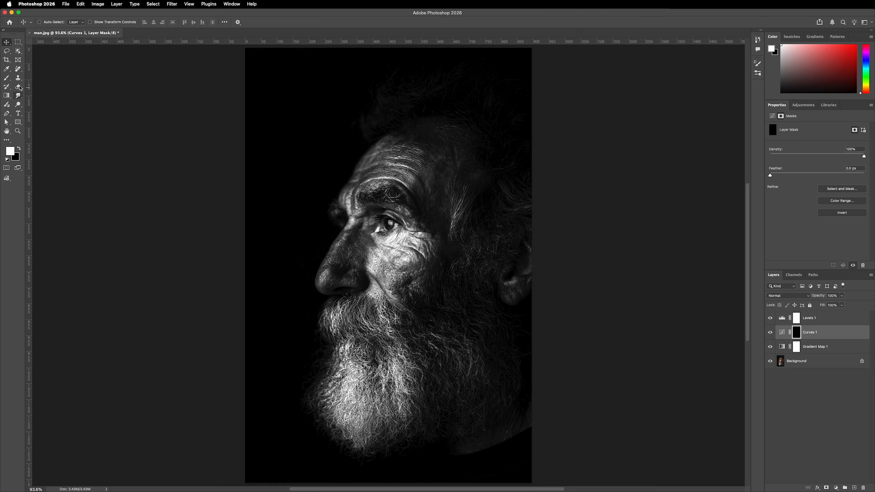
{"action": "key", "text": "b"}
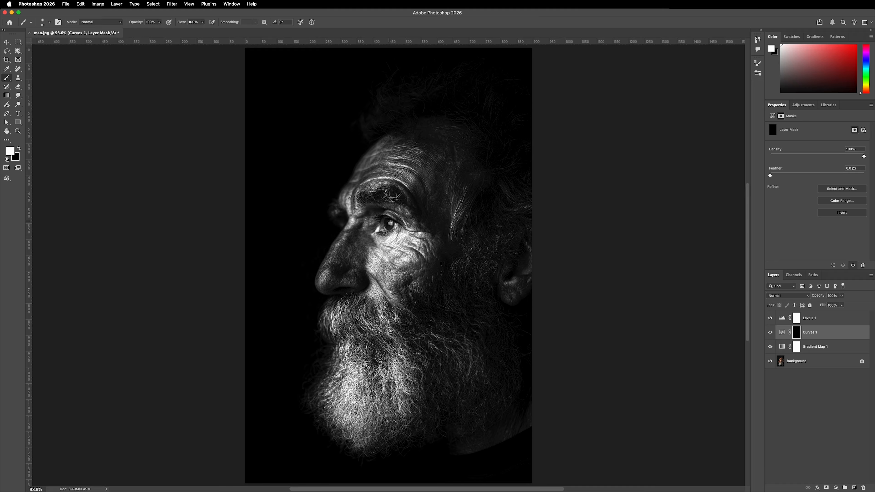
{"action": "key", "text": "bracketright"}
{"action": "key", "text": "bracketright"}
{"action": "key", "text": "bracketright"}
{"action": "left_click_drag", "start_coordinate": [389, 225], "coordinate": [388, 226]}
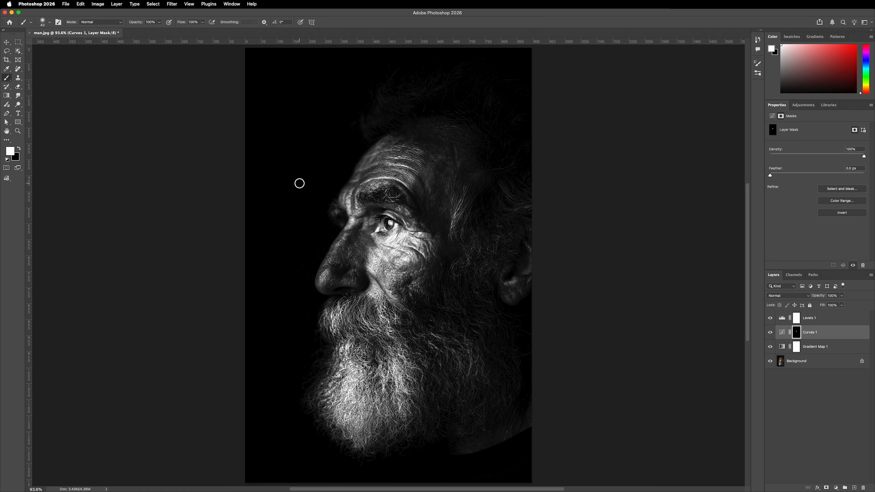
{"action": "key", "text": "x"}
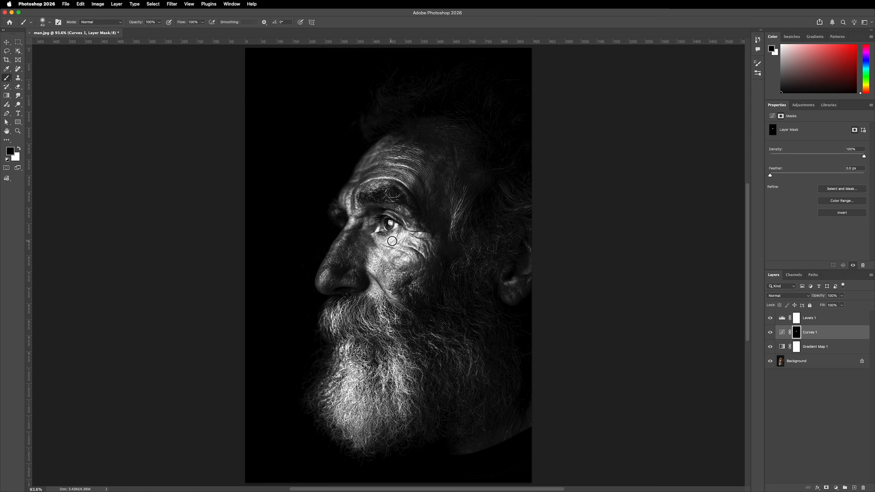
- Reduce the Curves layer's opacity slightly, compare the eye with the layer hidden and shown, and deselect all layers
{"action": "left_click", "coordinate": [770, 332]}
{"action": "left_click", "coordinate": [771, 332]}
{"action": "left_click_drag", "start_coordinate": [819, 298], "coordinate": [811, 299]}
{"action": "left_click", "coordinate": [770, 333]}
{"action": "left_click", "coordinate": [770, 333]}
{"action": "left_click", "coordinate": [820, 396]}
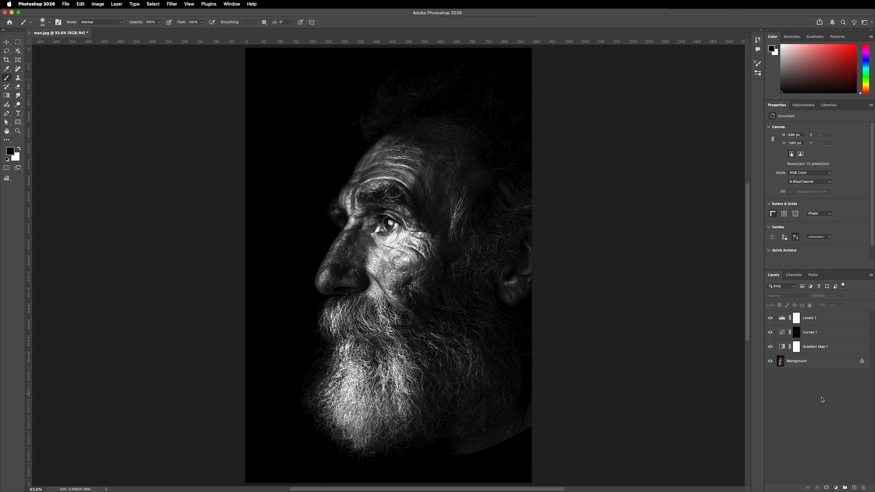
- Delete the Levels, Curves and Gradient Map adjustment layers so that only the Background layer remains
{"action": "left_click", "coordinate": [824, 320]}
{"action": "left_click", "coordinate": [831, 349], "text": "shift"}
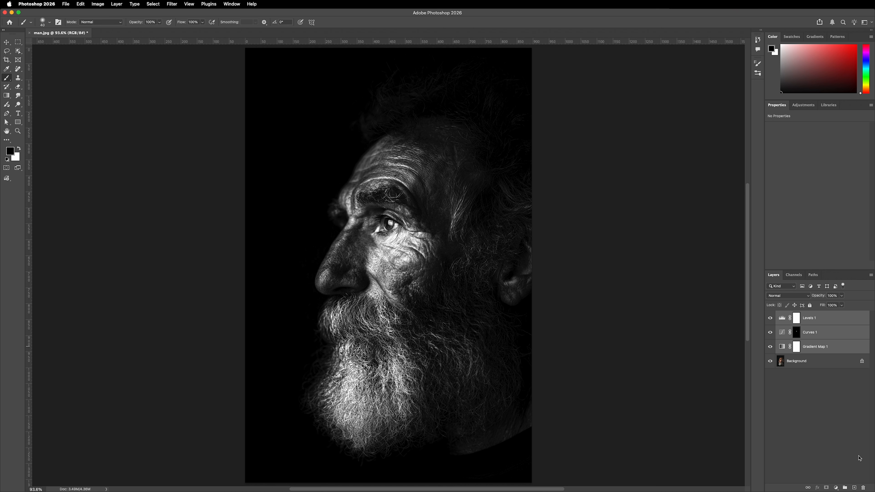
{"action": "left_click", "coordinate": [863, 487]}
{"action": "key", "text": "v"}
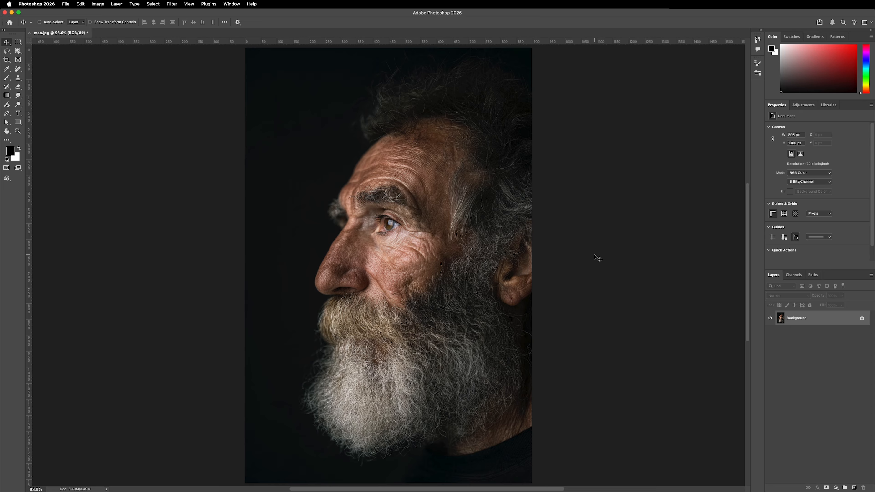
- Open the Calculations dialog for the Background layer and move it slightly aside
{"action": "left_click", "coordinate": [98, 4]}
{"action": "left_click", "coordinate": [120, 115]}
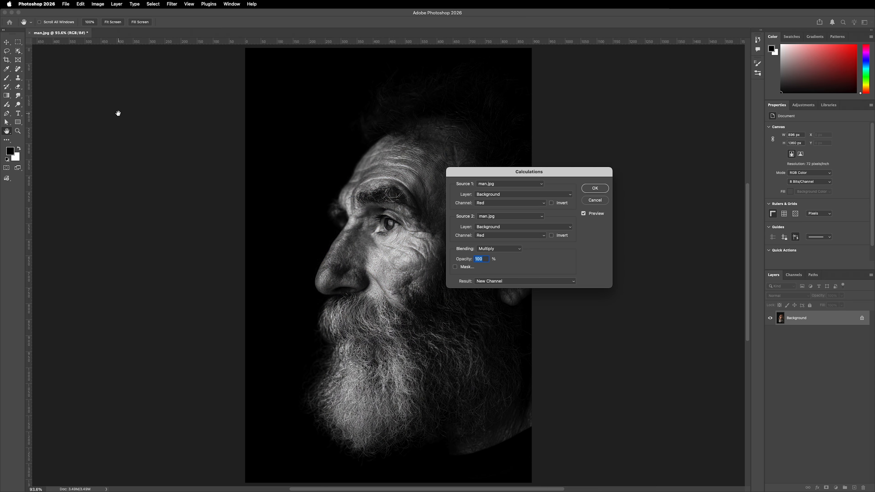
{"action": "left_click_drag", "start_coordinate": [552, 175], "coordinate": [568, 171]}
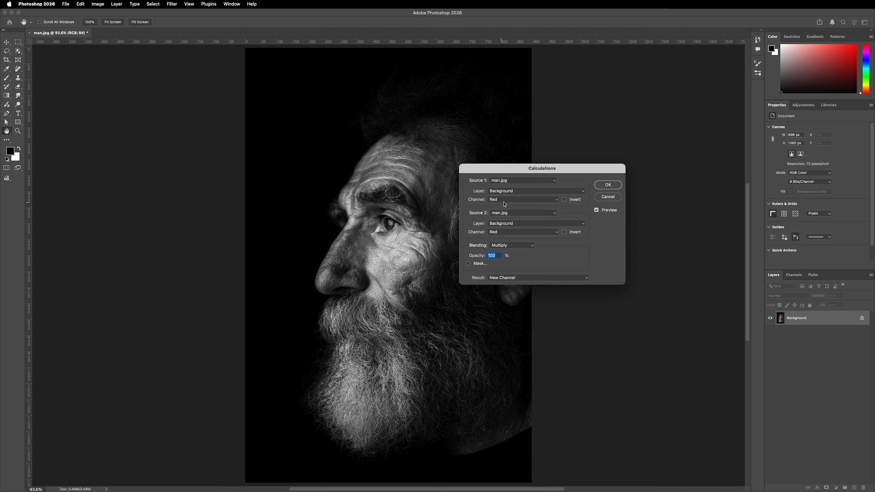
- Preview Green with Red, Blue and Green as the calculation's source channels, and return both sources to Red
{"action": "left_click", "coordinate": [511, 200]}
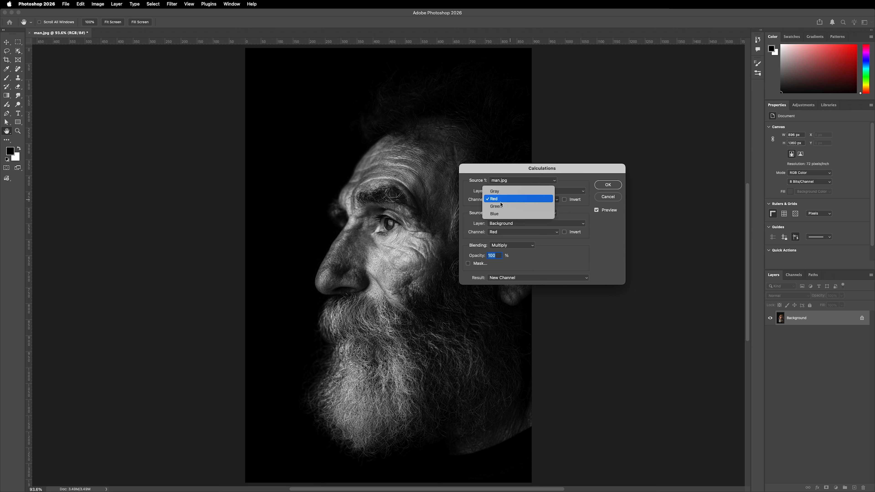
{"action": "left_click", "coordinate": [503, 207]}
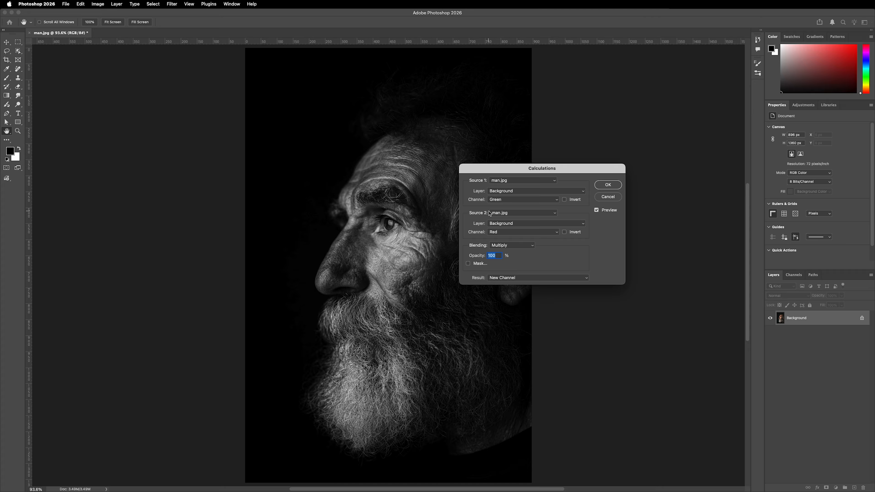
{"action": "left_click", "coordinate": [510, 234]}
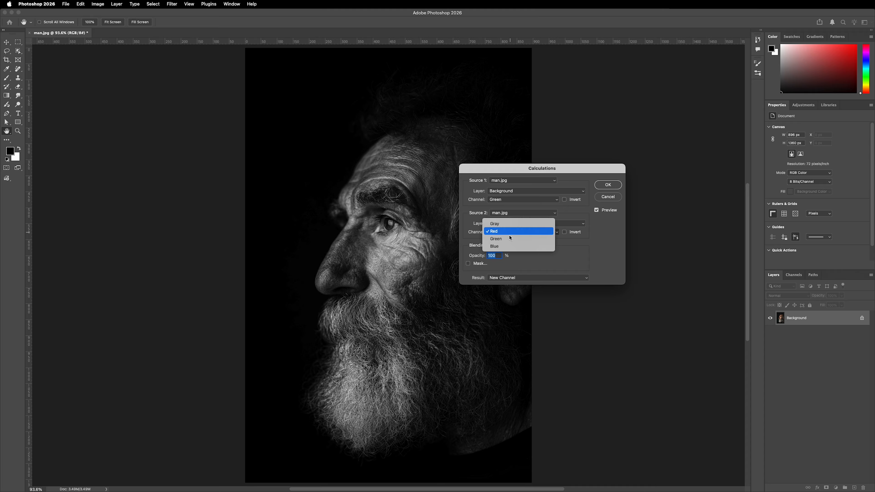
{"action": "left_click", "coordinate": [510, 247]}
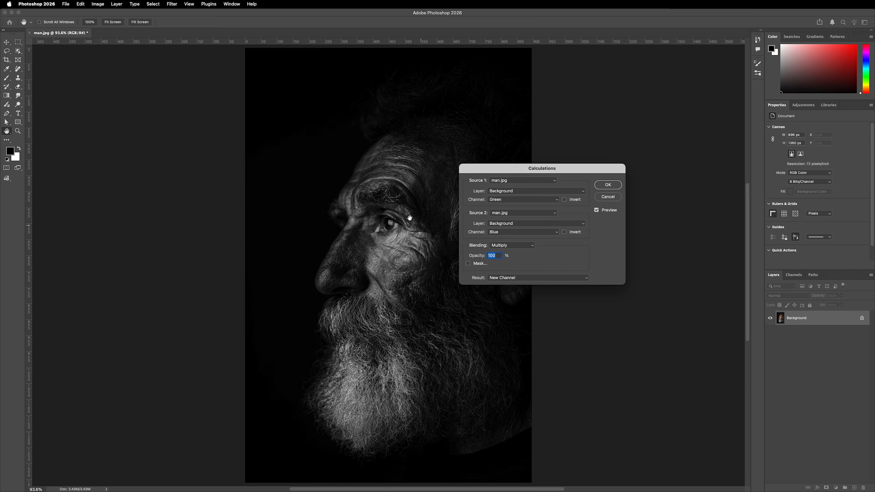
{"action": "left_click", "coordinate": [511, 233]}
{"action": "left_click", "coordinate": [510, 224]}
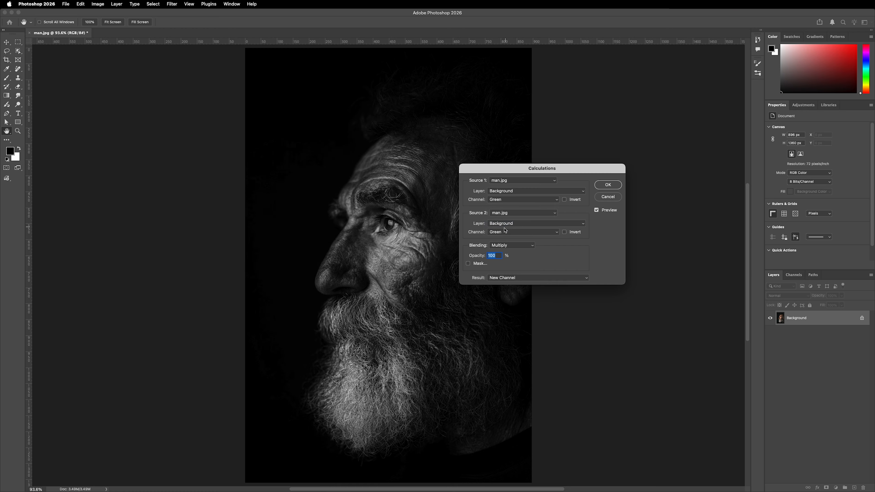
{"action": "left_click", "coordinate": [506, 232]}
{"action": "left_click", "coordinate": [506, 224]}
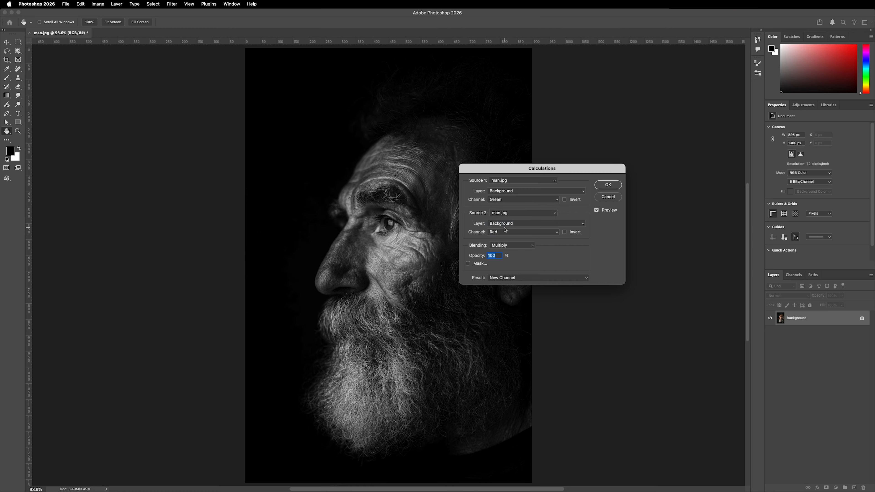
{"action": "left_click", "coordinate": [500, 200]}
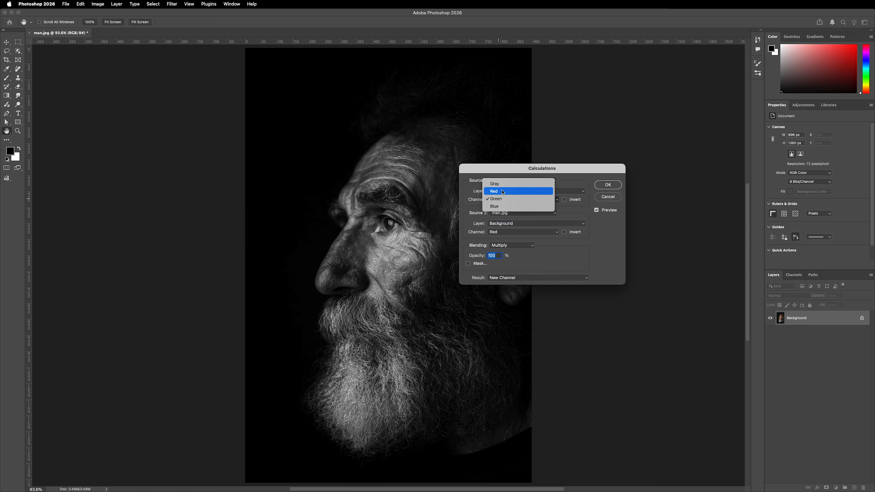
{"action": "left_click", "coordinate": [502, 191]}
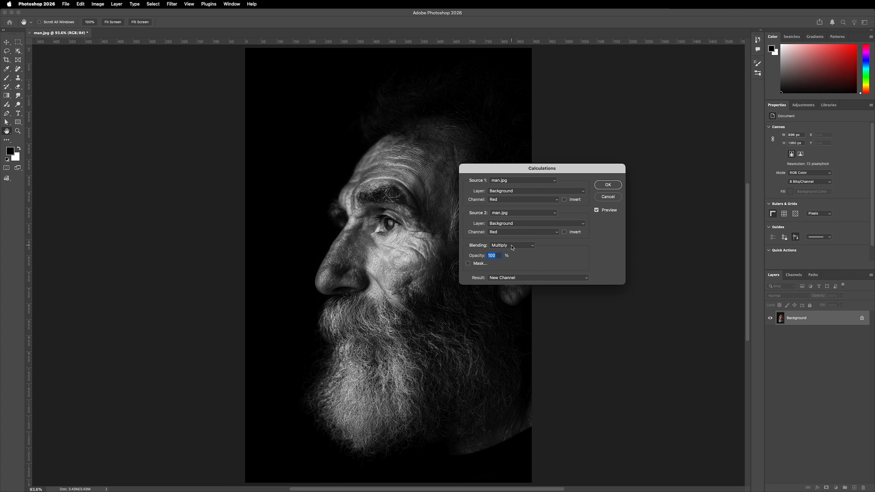
- Preview other blending modes, keep Multiply, and apply the red-channel calculation with New Channel as the result
{"action": "left_click", "coordinate": [501, 248]}
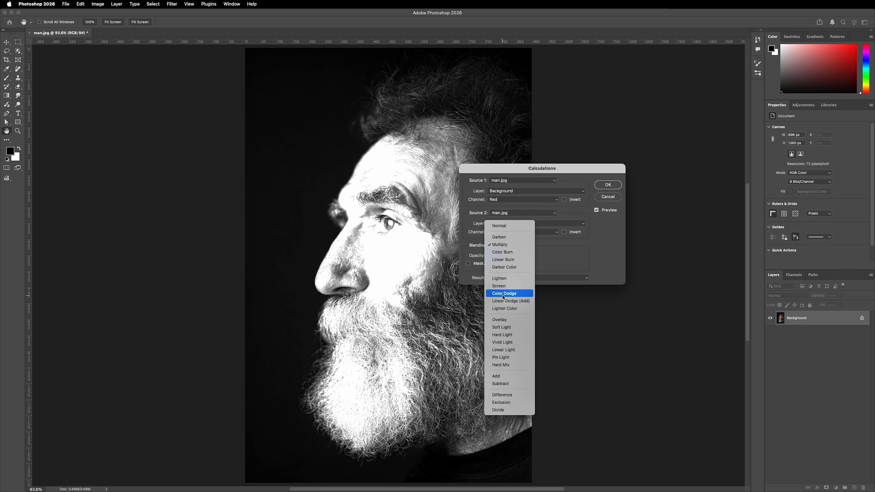
{"action": "left_click", "coordinate": [513, 245]}
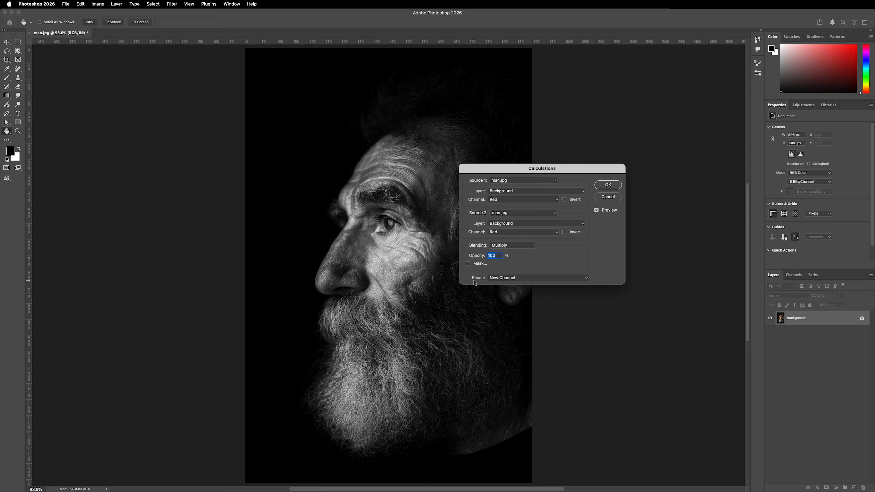
{"action": "left_click", "coordinate": [544, 279]}
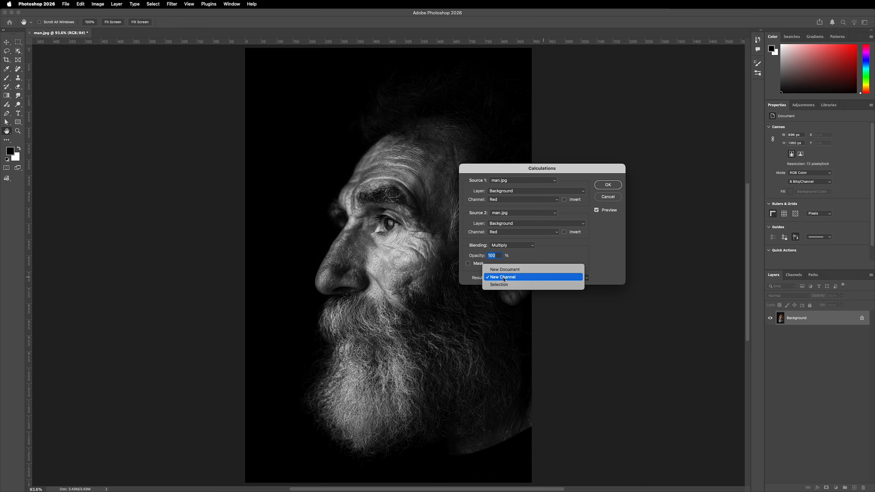
{"action": "left_click", "coordinate": [512, 280]}
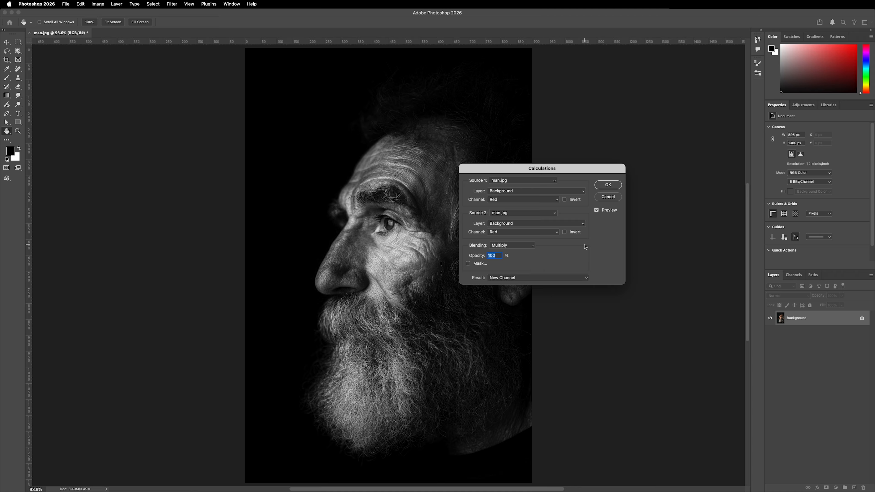
{"action": "left_click", "coordinate": [608, 185]}
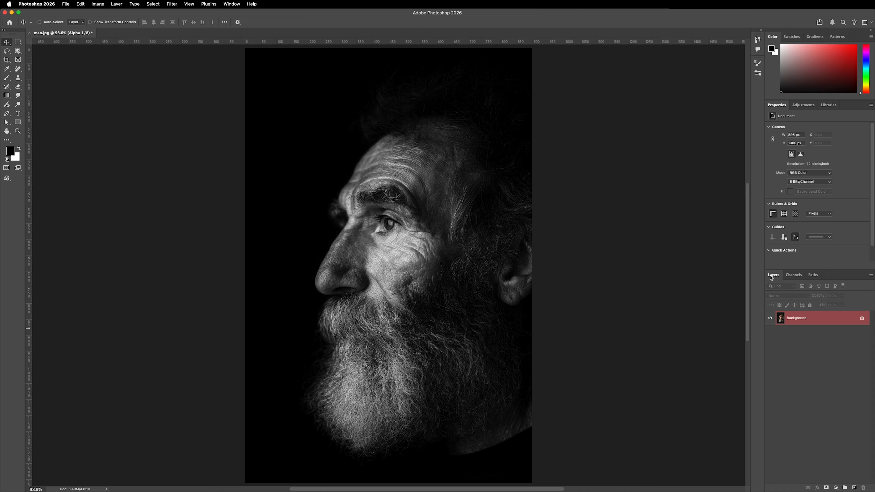
- Select the entire canvas on the Alpha 1 channel and copy its contents
{"action": "left_click", "coordinate": [793, 276]}
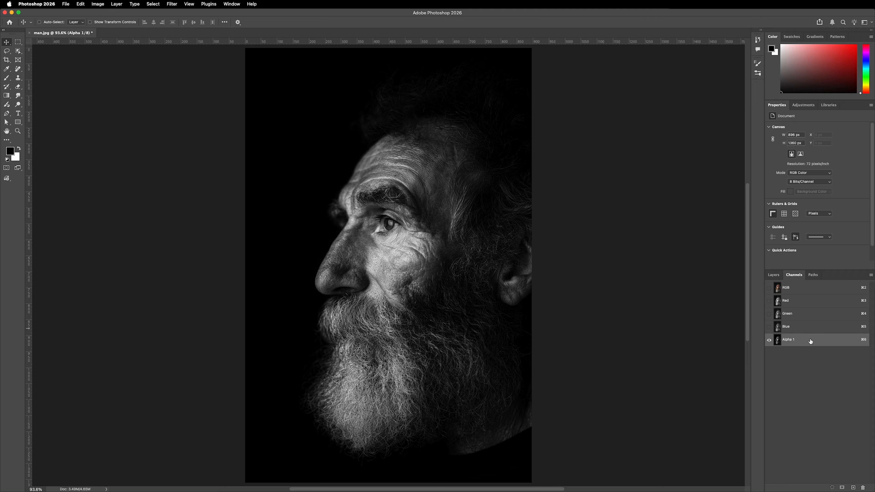
{"action": "key", "text": "super+a"}
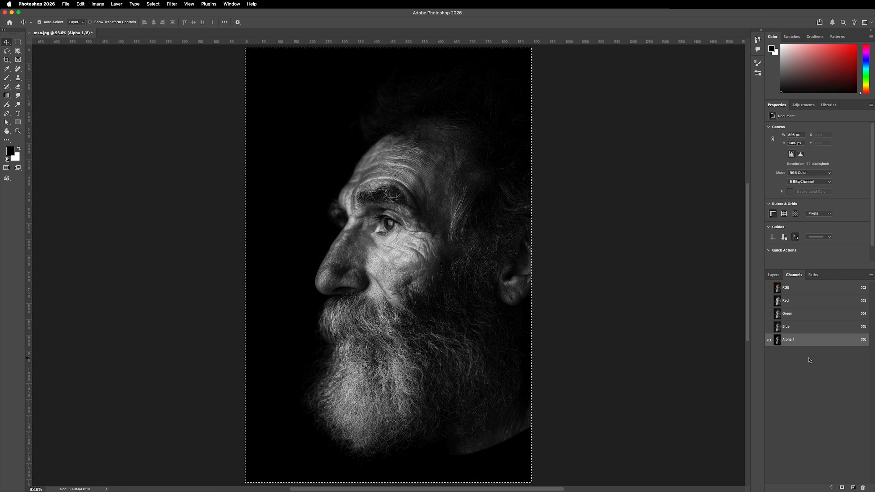
{"action": "key", "text": "super"}
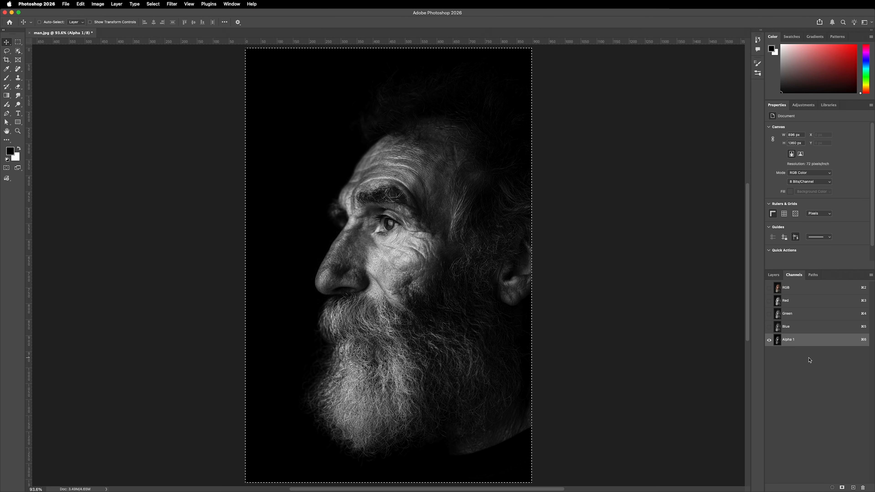
- Create a new layer above the Background, paste the copied alpha channel into it, and deselect all layers
{"action": "left_click", "coordinate": [773, 275]}
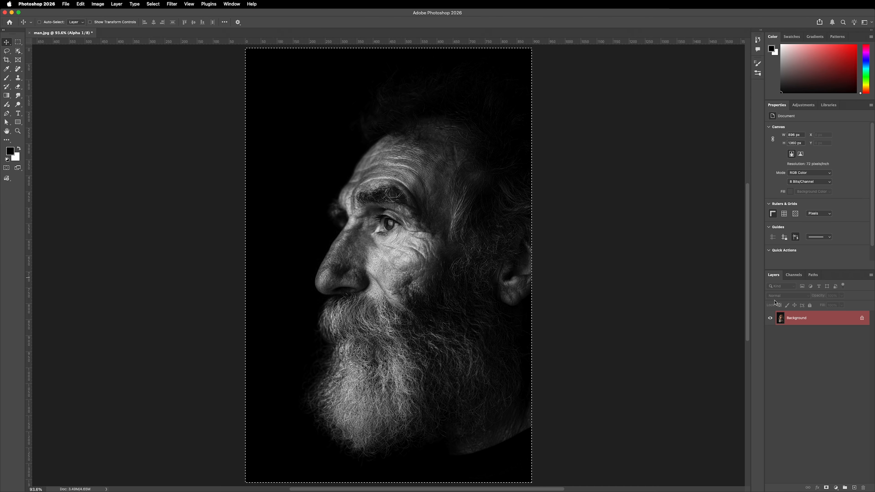
{"action": "left_click", "coordinate": [854, 488]}
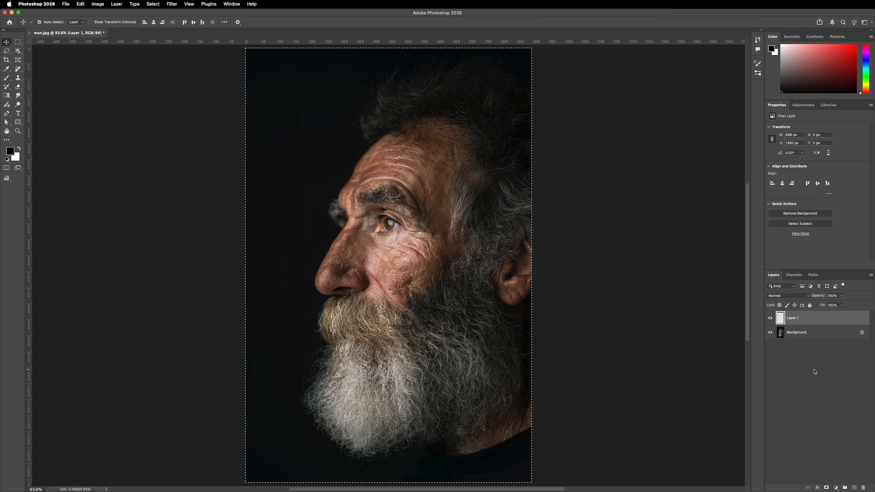
{"action": "key", "text": "super+v"}
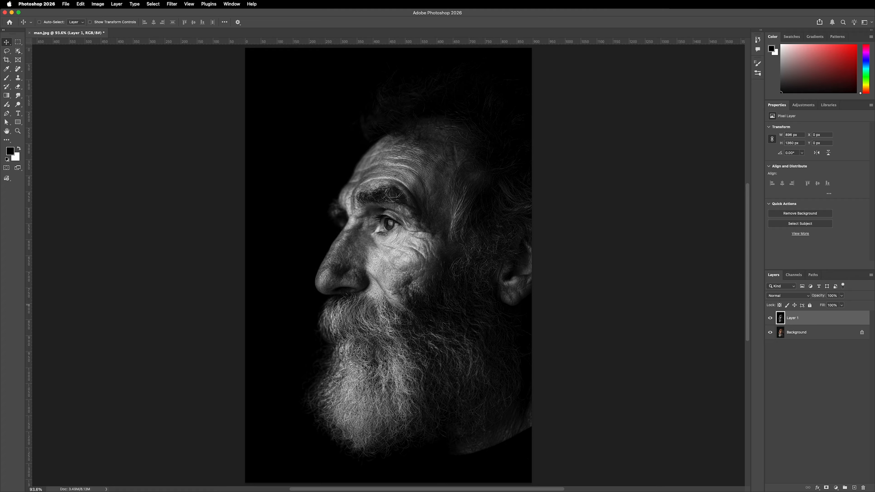
{"action": "left_click", "coordinate": [807, 367]}
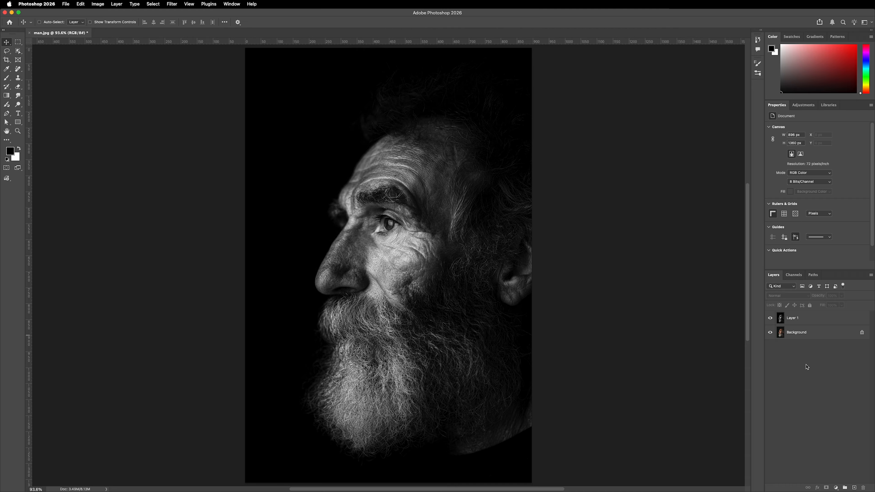